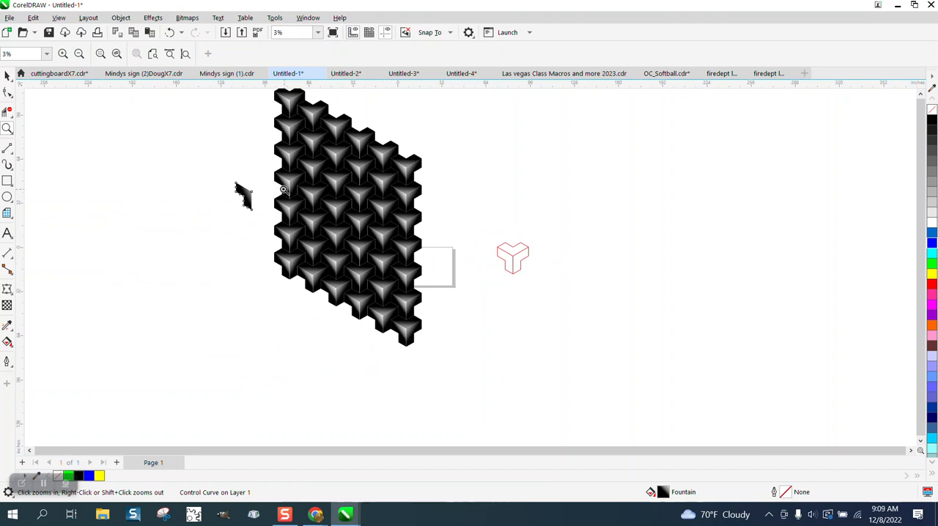
- Shift the white end of the fountain fill slightly inward on the separate control piece beside the tiled pattern, using Interactive Fill
{"action": "left_click_drag", "start_coordinate": [227, 164], "coordinate": [500, 327]}
{"action": "left_click", "coordinate": [7, 76]}
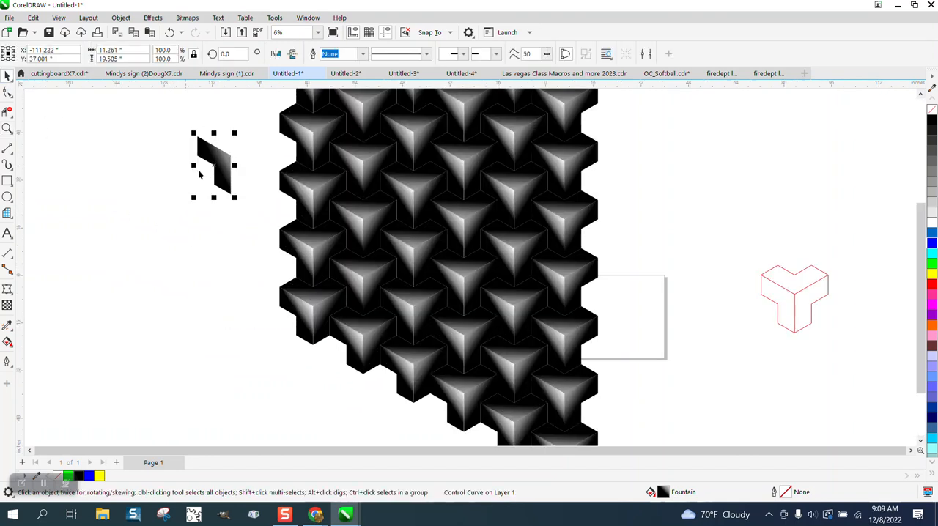
{"action": "left_click", "coordinate": [12, 347]}
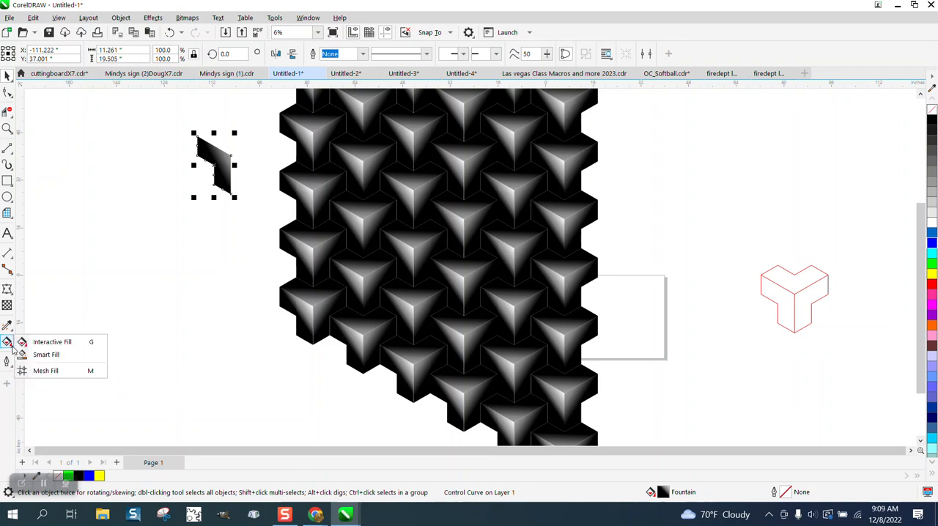
{"action": "left_click", "coordinate": [47, 342]}
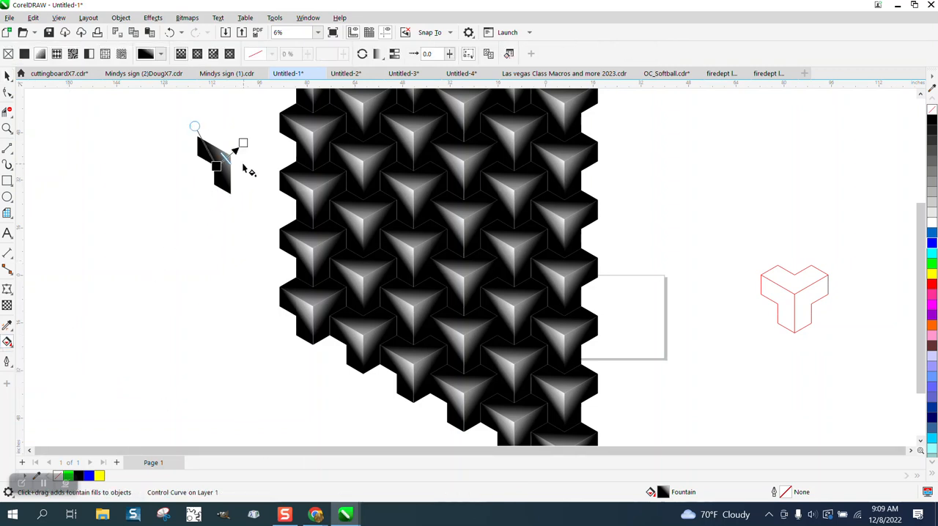
{"action": "mouse_move", "coordinate": [244, 144]}
{"action": "left_mouse_down"}
{"action": "mouse_move", "coordinate": [253, 134]}
{"action": "mouse_move", "coordinate": [237, 148]}
{"action": "mouse_move", "coordinate": [243, 167]}
{"action": "mouse_move", "coordinate": [239, 142]}
{"action": "mouse_move", "coordinate": [249, 136]}
{"action": "mouse_move", "coordinate": [239, 147]}
{"action": "left_mouse_up"}
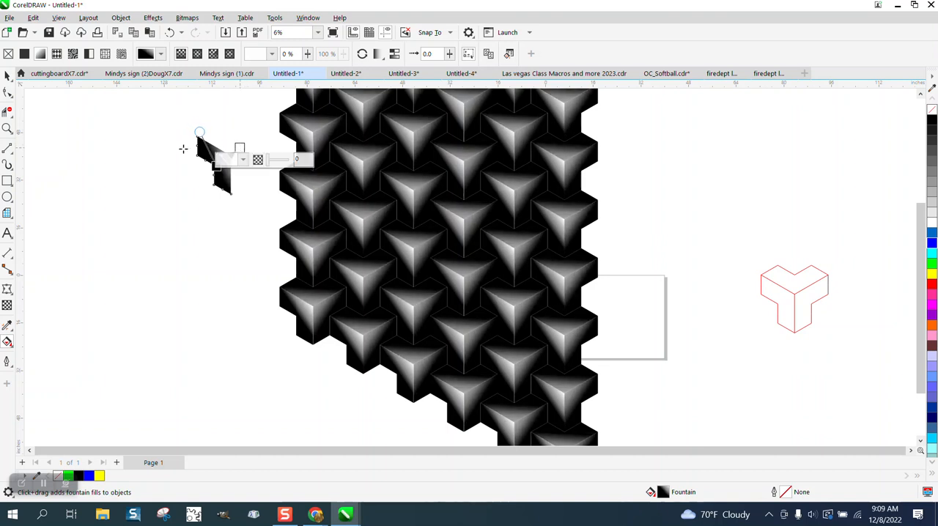
{"action": "left_click", "coordinate": [6, 77]}
{"action": "scroll", "coordinate": [51, 142], "scroll_direction": "down", "scroll_amount": 1}
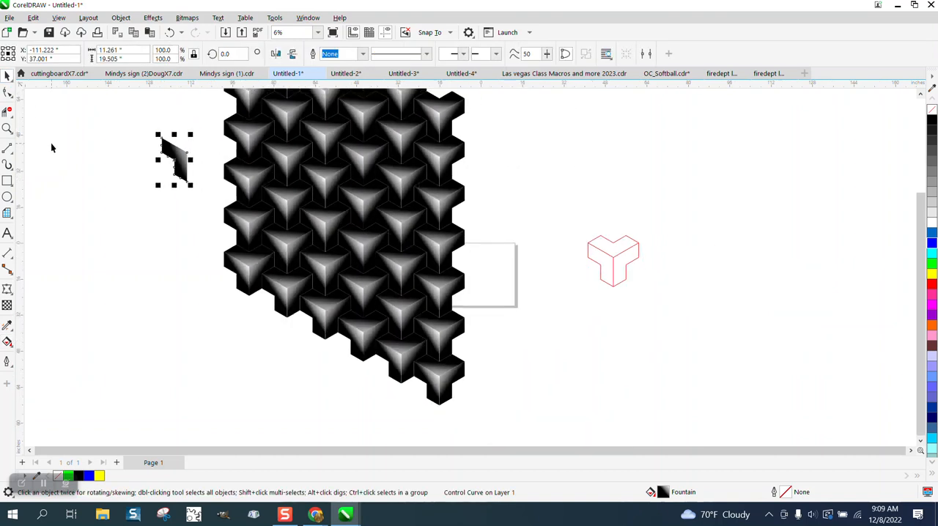
- Copy the complete red Y-shaped outline and place the copy about 52 inches to the right of the original
{"action": "left_click", "coordinate": [7, 128]}
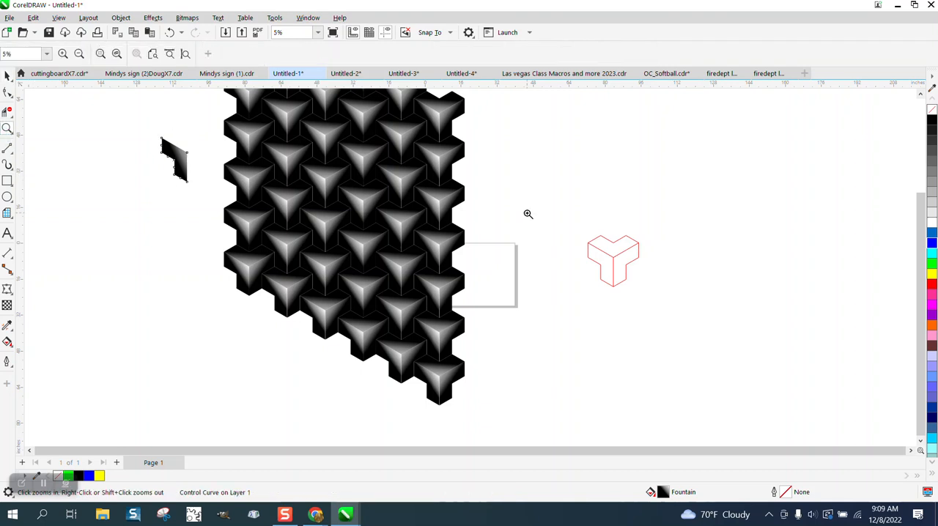
{"action": "left_click_drag", "start_coordinate": [606, 275], "coordinate": [710, 331]}
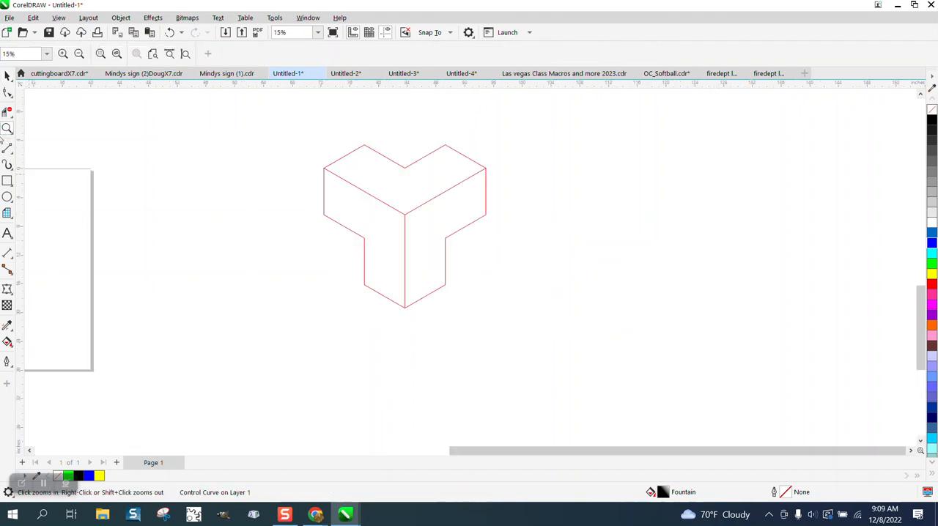
{"action": "left_click", "coordinate": [7, 76]}
{"action": "left_click_drag", "start_coordinate": [582, 410], "coordinate": [586, 409]}
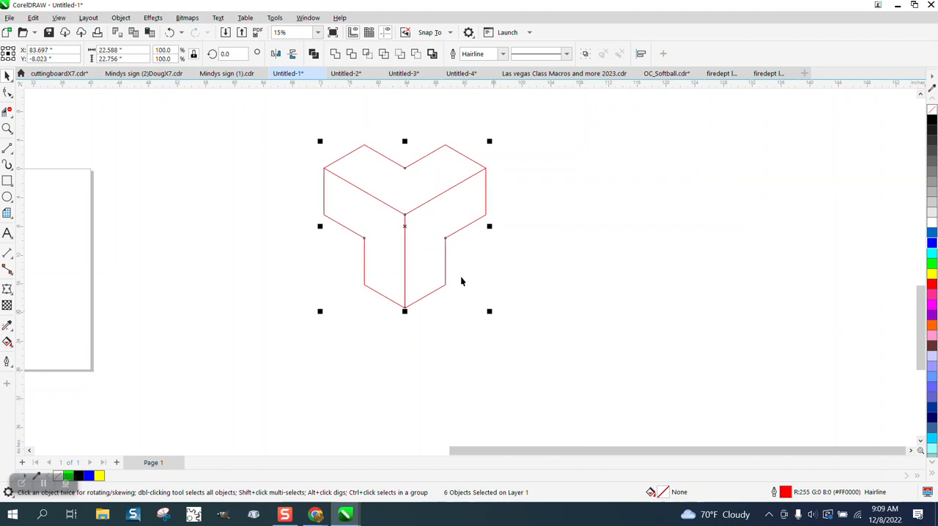
{"action": "left_click_drag", "start_coordinate": [404, 227], "coordinate": [776, 229]}
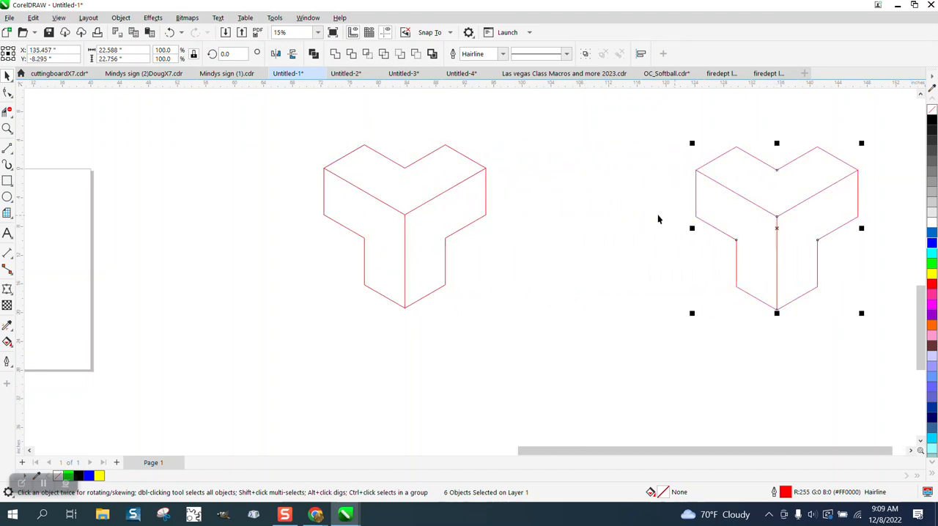
{"action": "left_click", "coordinate": [473, 252]}
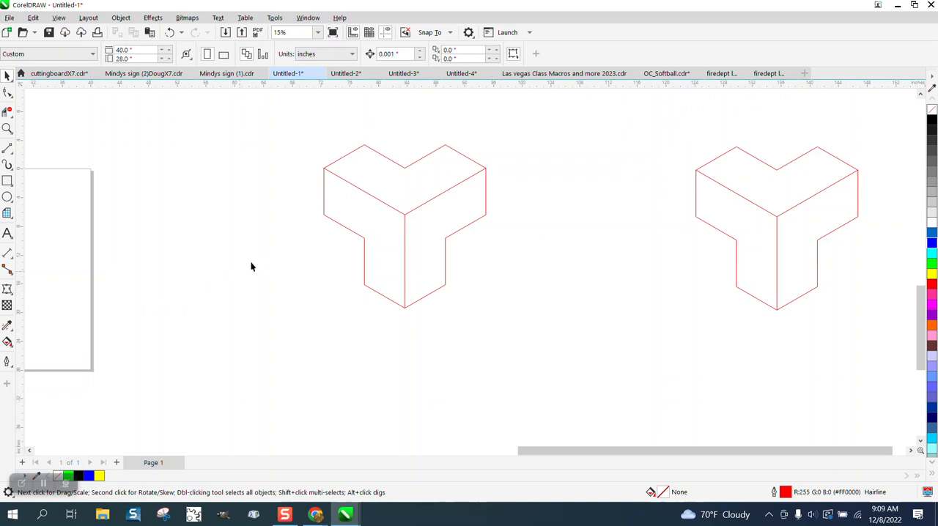
- Smart Fill the upper V-shaped face of the original red outline with black and no outline
{"action": "scroll", "coordinate": [495, 287], "scroll_direction": "down", "scroll_amount": 3}
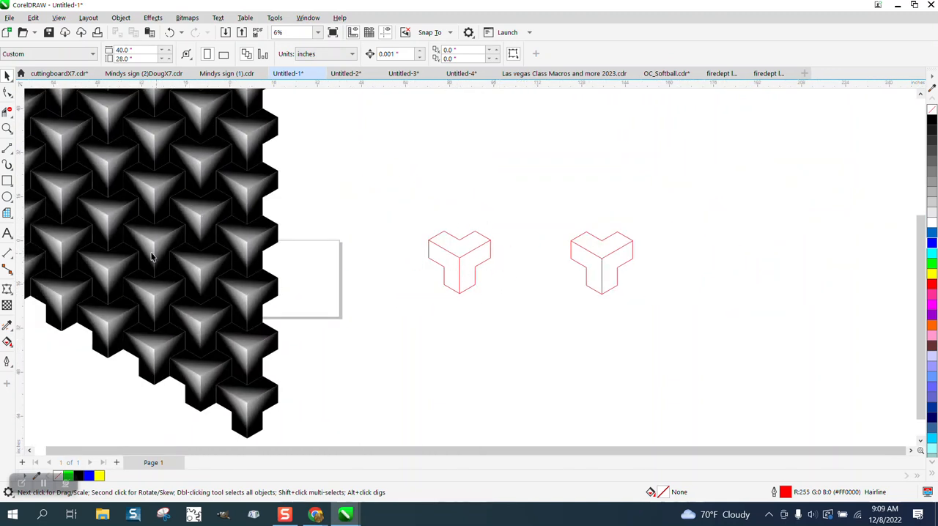
{"action": "left_click", "coordinate": [7, 128]}
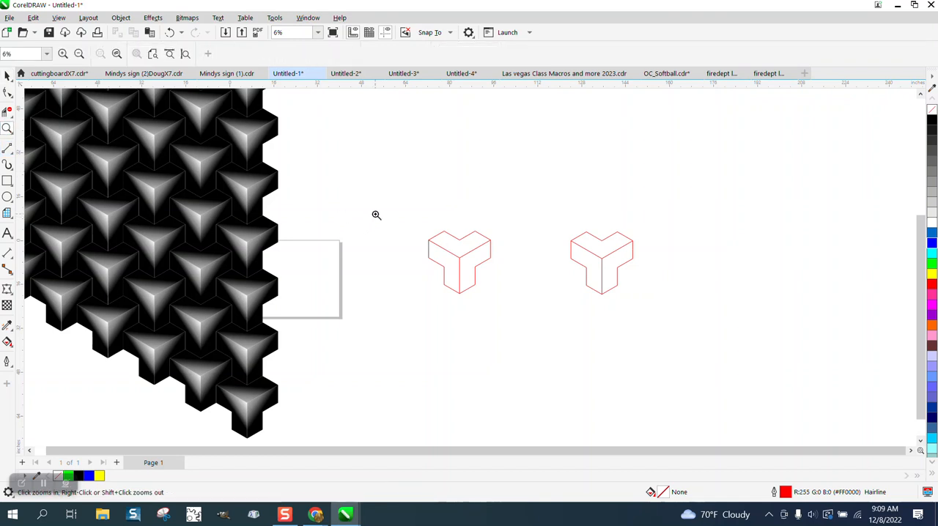
{"action": "left_click_drag", "start_coordinate": [381, 216], "coordinate": [574, 342]}
{"action": "left_click", "coordinate": [10, 348]}
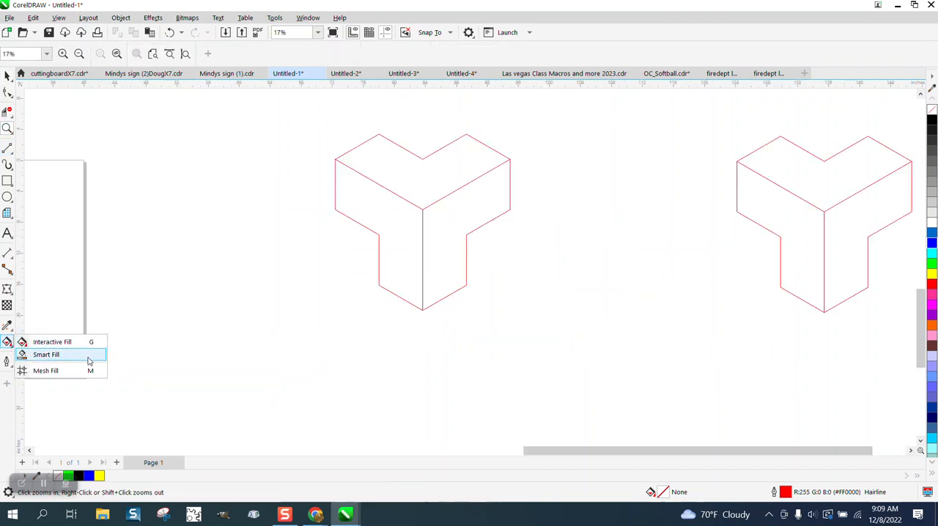
{"action": "left_click", "coordinate": [44, 355]}
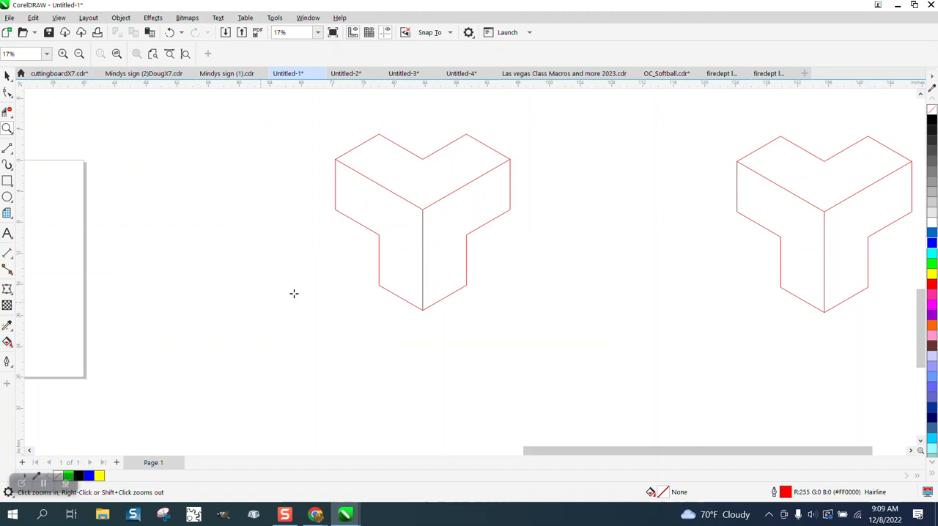
{"action": "left_click", "coordinate": [427, 183]}
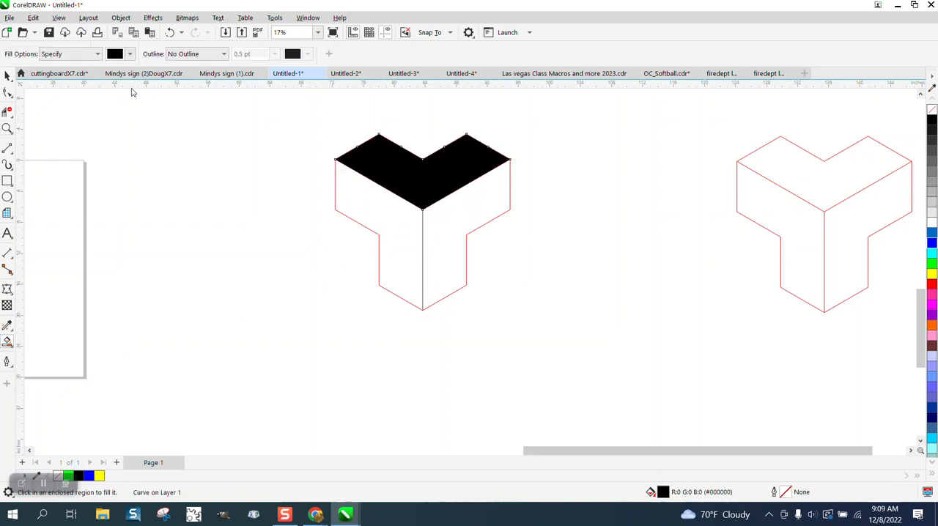
- Apply a vertical linear fountain fill to the black face, running from white above the notch down to black below the centre corner
{"action": "left_click", "coordinate": [11, 331]}
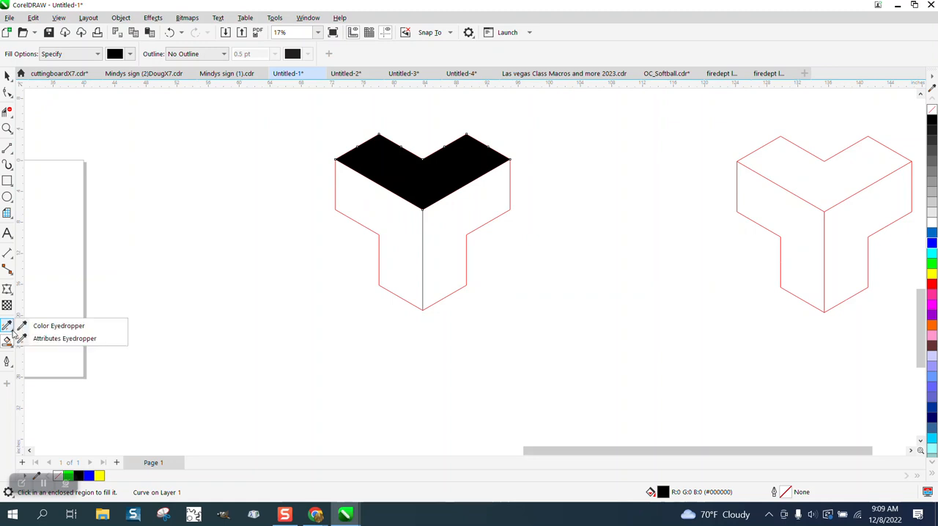
{"action": "left_click", "coordinate": [10, 343]}
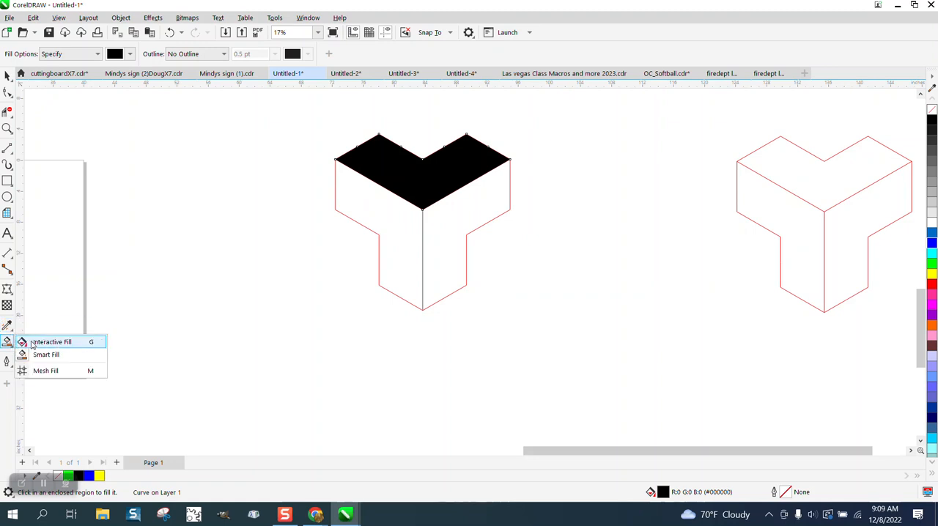
{"action": "left_click", "coordinate": [48, 342]}
{"action": "left_click", "coordinate": [420, 192]}
{"action": "left_click_drag", "start_coordinate": [422, 167], "coordinate": [422, 220]}
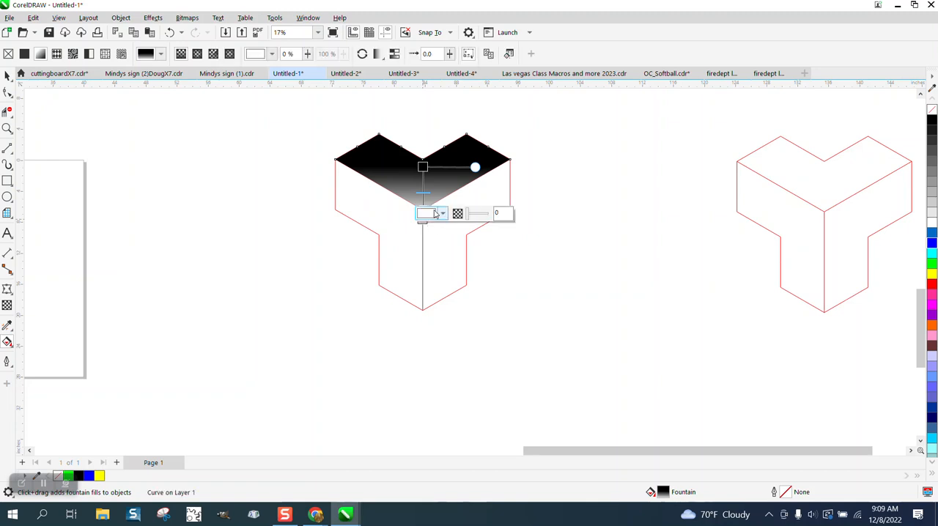
{"action": "scroll", "coordinate": [550, 282], "scroll_direction": "down", "scroll_amount": 1}
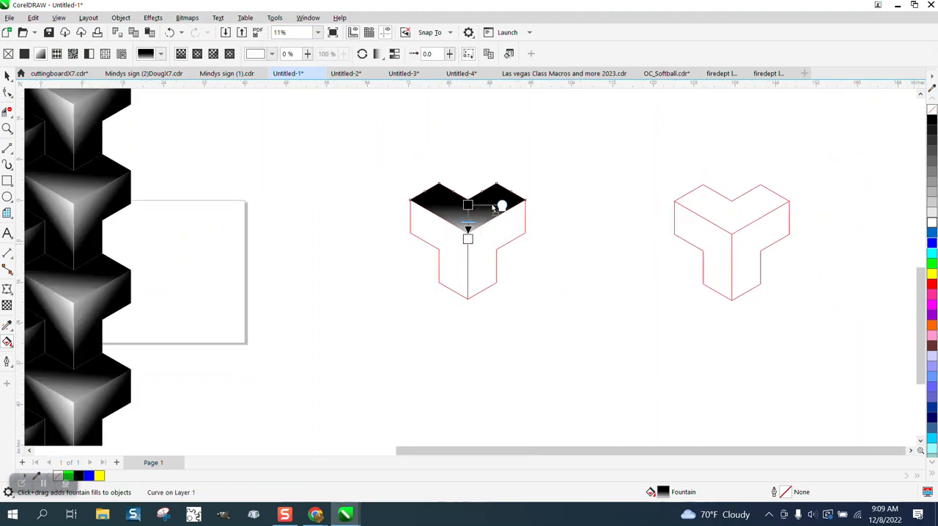
{"action": "left_click_drag", "start_coordinate": [467, 206], "coordinate": [468, 205]}
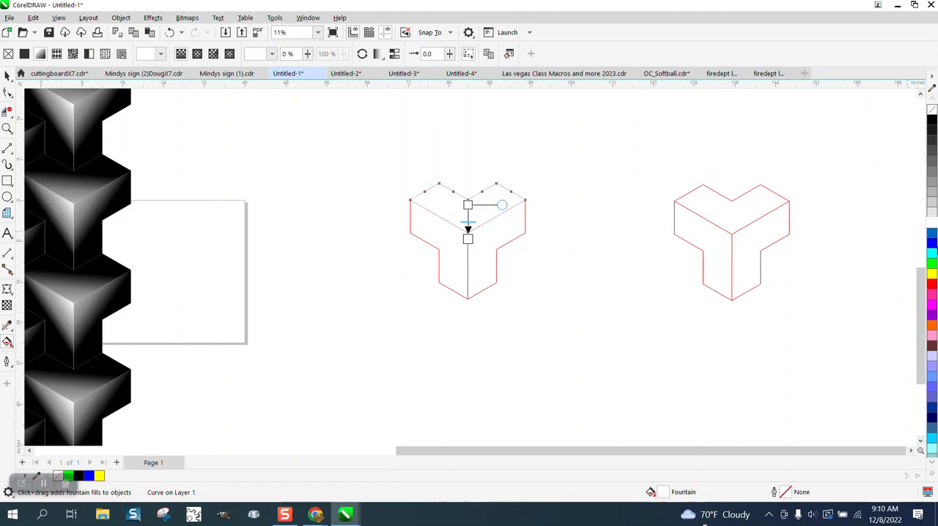
{"action": "left_click_drag", "start_coordinate": [933, 117], "coordinate": [467, 238]}
{"action": "mouse_move", "coordinate": [467, 199]}
{"action": "left_mouse_down"}
{"action": "mouse_move", "coordinate": [468, 185]}
{"action": "mouse_move", "coordinate": [468, 208]}
{"action": "left_mouse_up"}
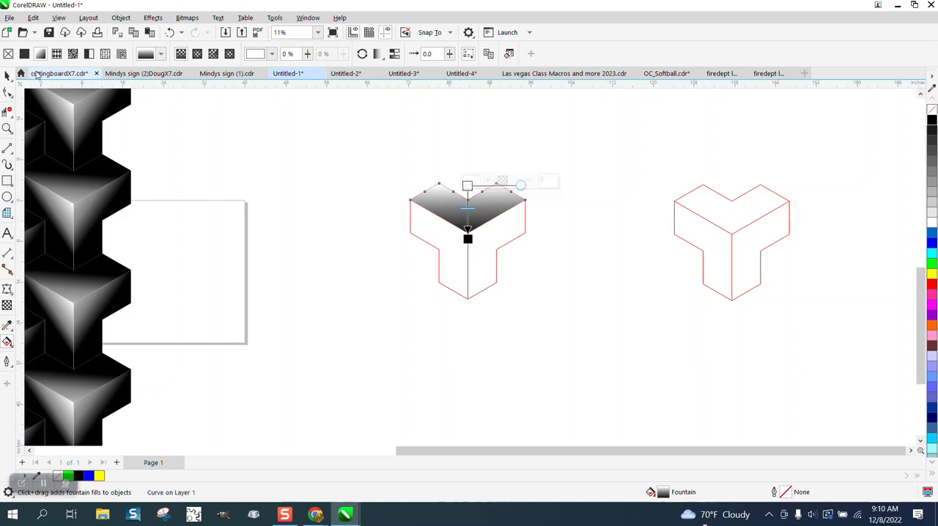
- Clone the gradient-filled face and move the clone up and to the left of the red outline
{"action": "left_click", "coordinate": [6, 75]}
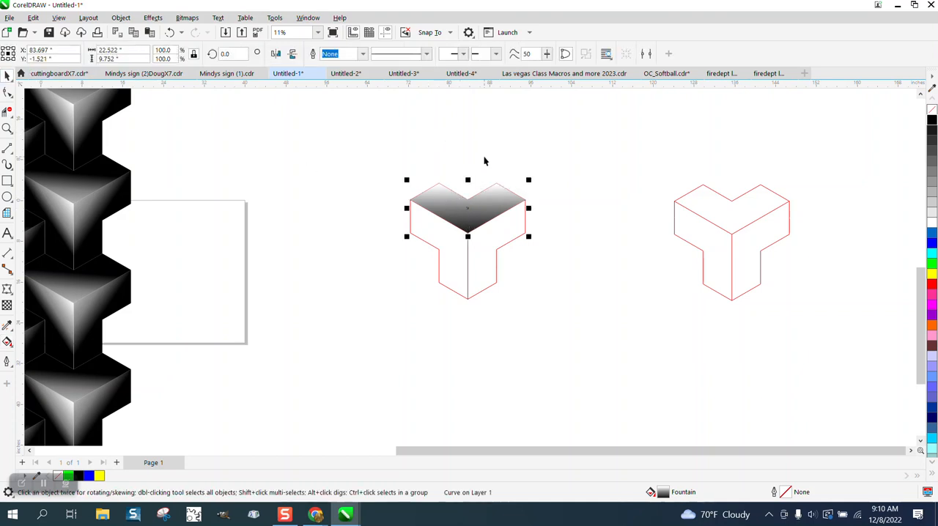
{"action": "left_click", "coordinate": [33, 18]}
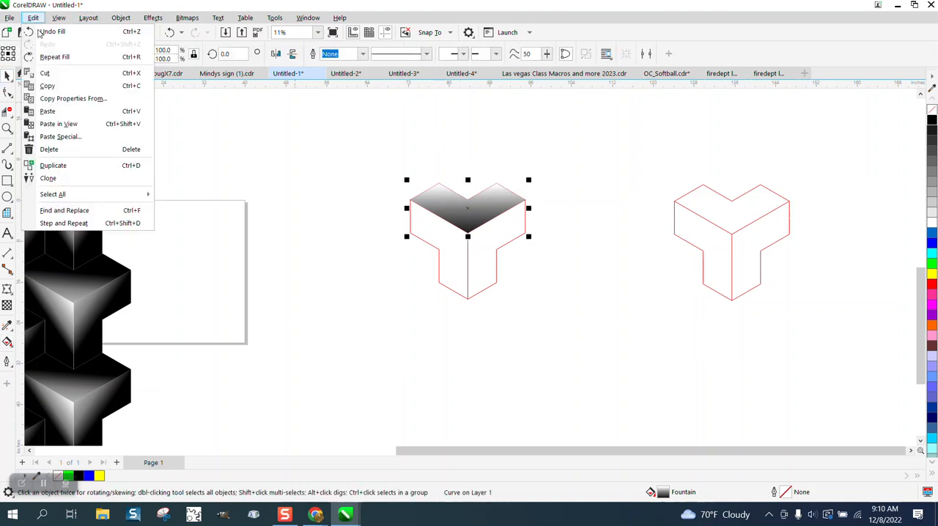
{"action": "left_click", "coordinate": [73, 179]}
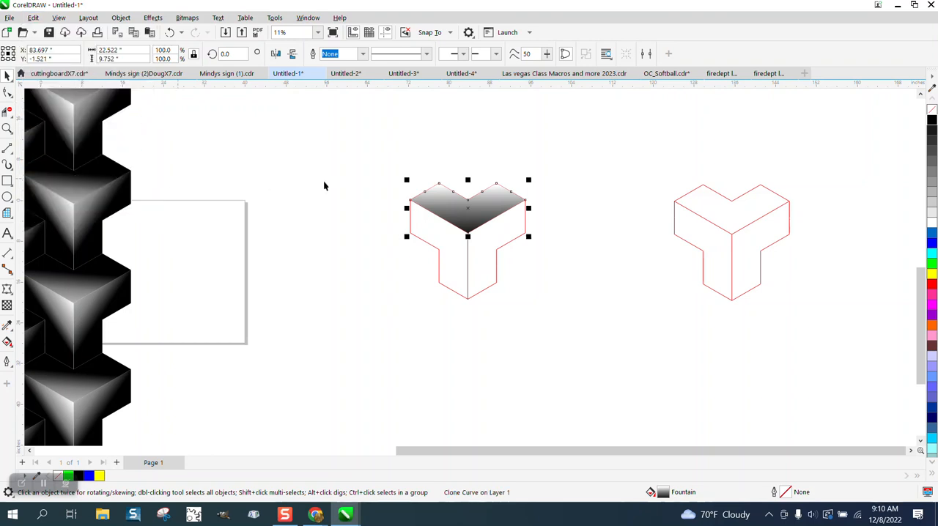
{"action": "left_click_drag", "start_coordinate": [467, 208], "coordinate": [319, 165]}
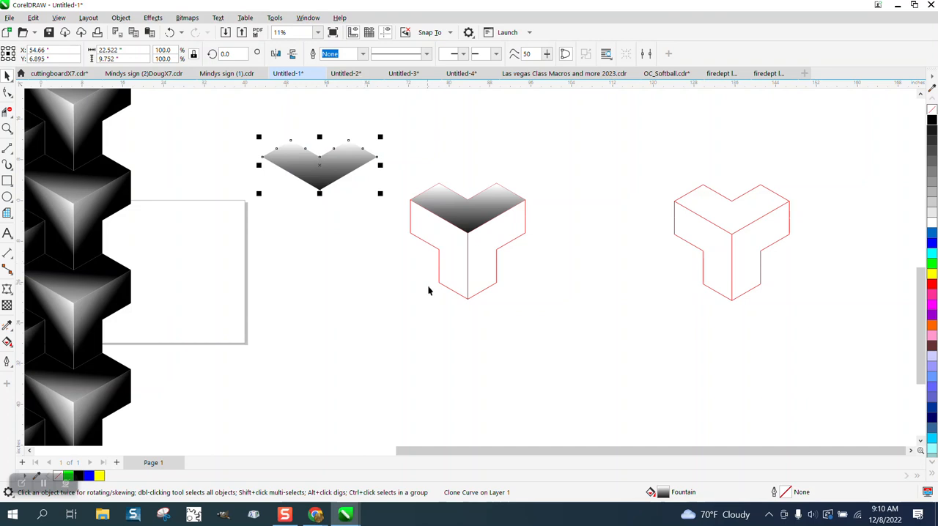
- Move the original control face to the left of the red outline and its clone to the right of it
{"action": "left_click", "coordinate": [460, 215]}
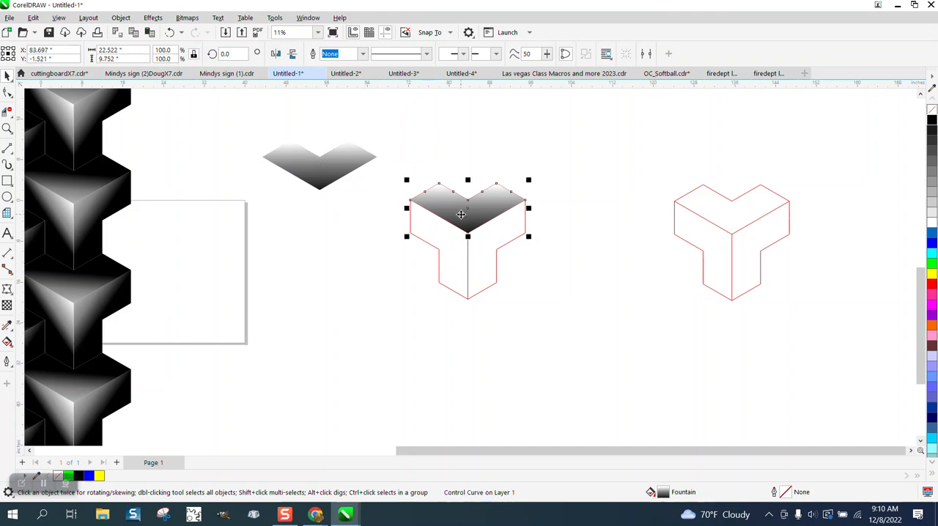
{"action": "left_click_drag", "start_coordinate": [464, 212], "coordinate": [318, 233]}
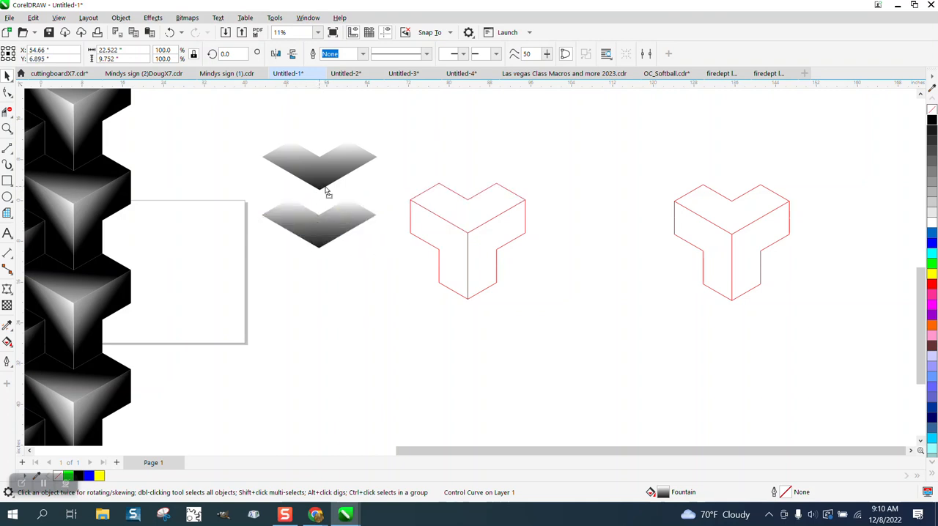
{"action": "mouse_move", "coordinate": [324, 190]}
{"action": "left_mouse_down"}
{"action": "mouse_move", "coordinate": [451, 208]}
{"action": "mouse_move", "coordinate": [462, 180]}
{"action": "mouse_move", "coordinate": [586, 228]}
{"action": "left_mouse_up"}
- Select the whole red outline between the two gradient faces and move it down and to the right, clear of them
{"action": "left_click_drag", "start_coordinate": [400, 172], "coordinate": [452, 265]}
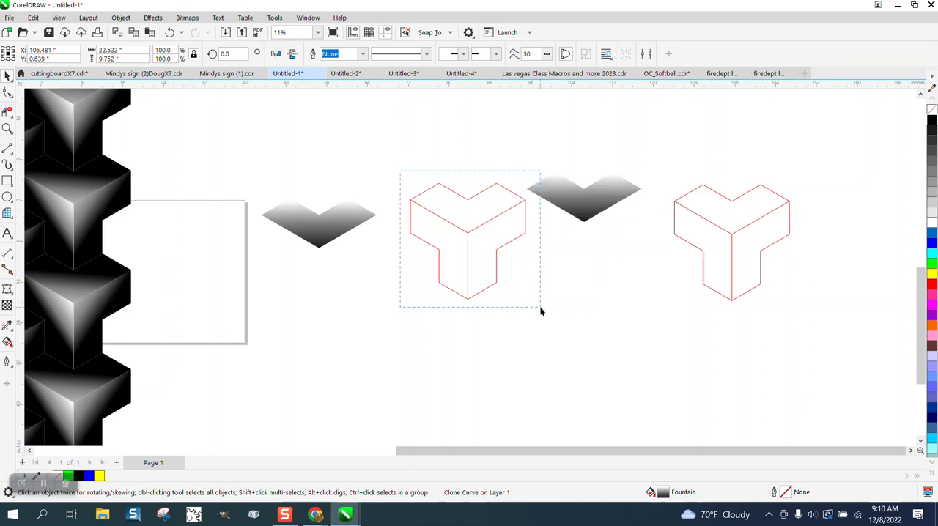
{"action": "left_click_drag", "start_coordinate": [540, 308], "coordinate": [540, 308]}
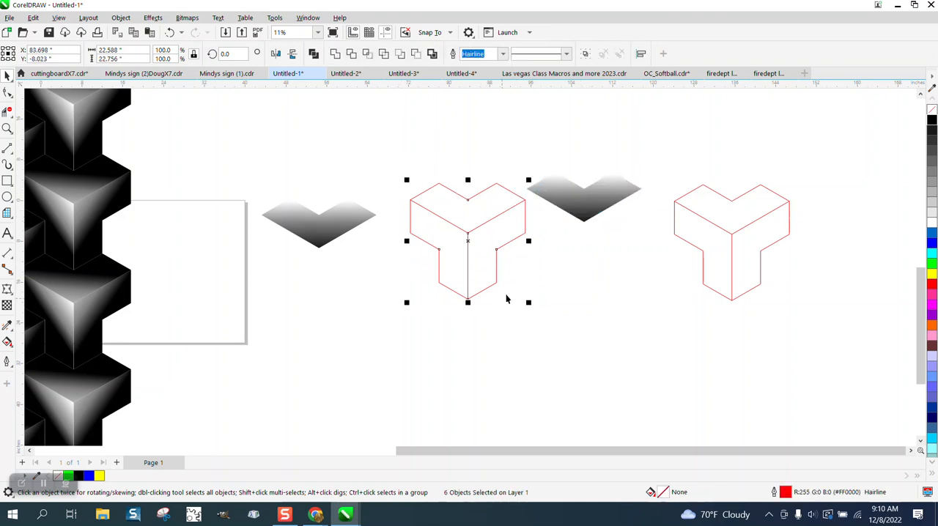
{"action": "left_click_drag", "start_coordinate": [469, 241], "coordinate": [644, 350]}
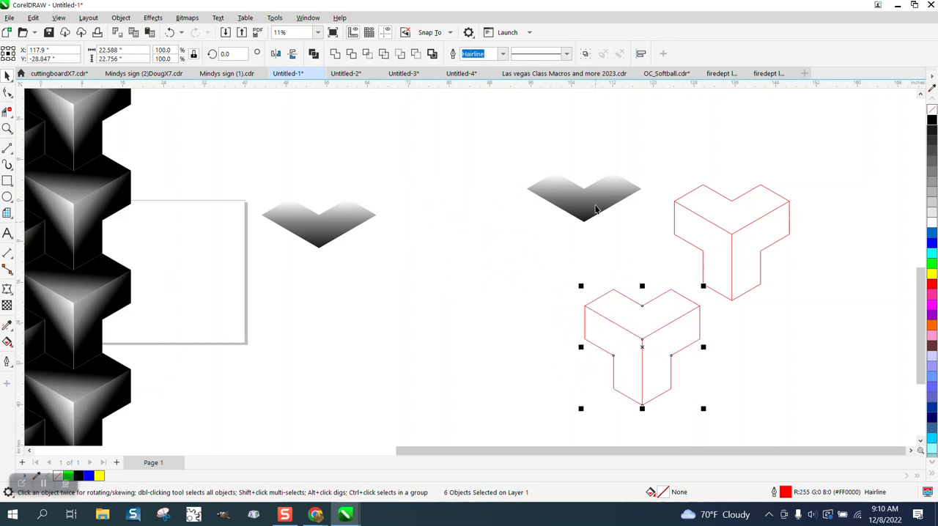
- Move the clone into the cleared space and add two copies rotated in 120° steps around its lower tip to complete the Y shape
{"action": "mouse_move", "coordinate": [596, 205]}
{"action": "left_mouse_down"}
{"action": "mouse_move", "coordinate": [477, 207]}
{"action": "mouse_move", "coordinate": [484, 197]}
{"action": "left_mouse_up"}
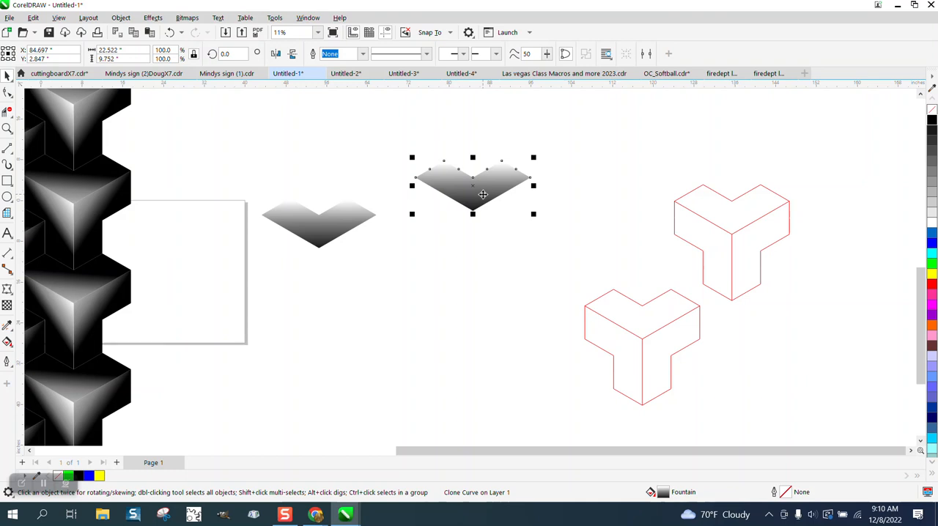
{"action": "left_click", "coordinate": [482, 196]}
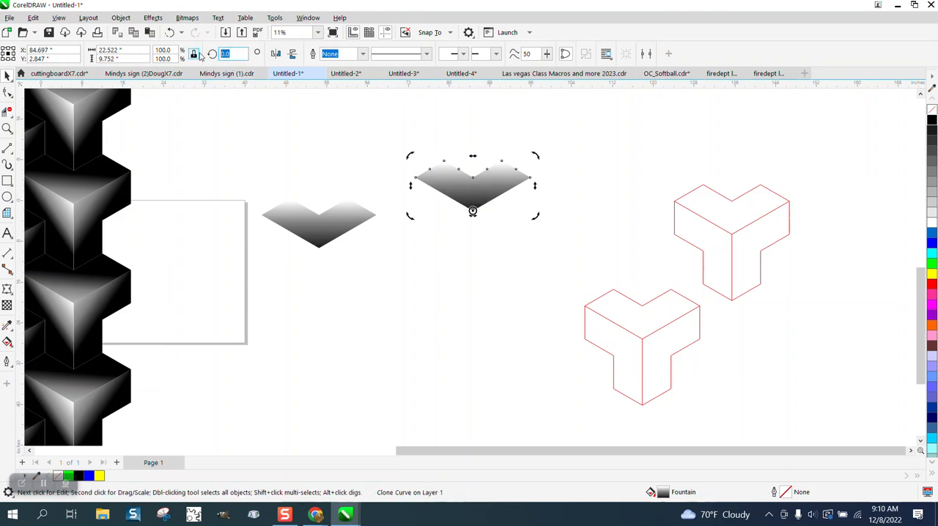
{"action": "type", "text": "120"}
{"action": "key", "text": "Return"}
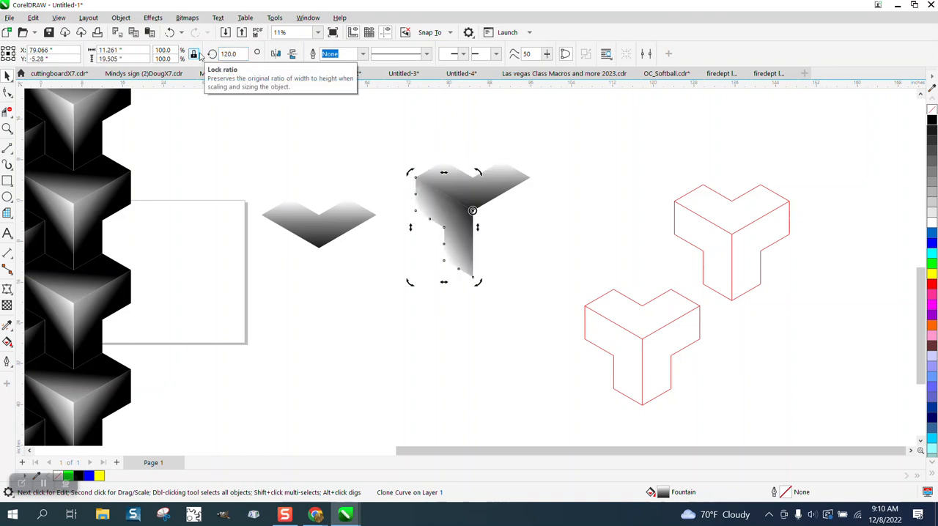
{"action": "key", "text": "ctrl+d"}
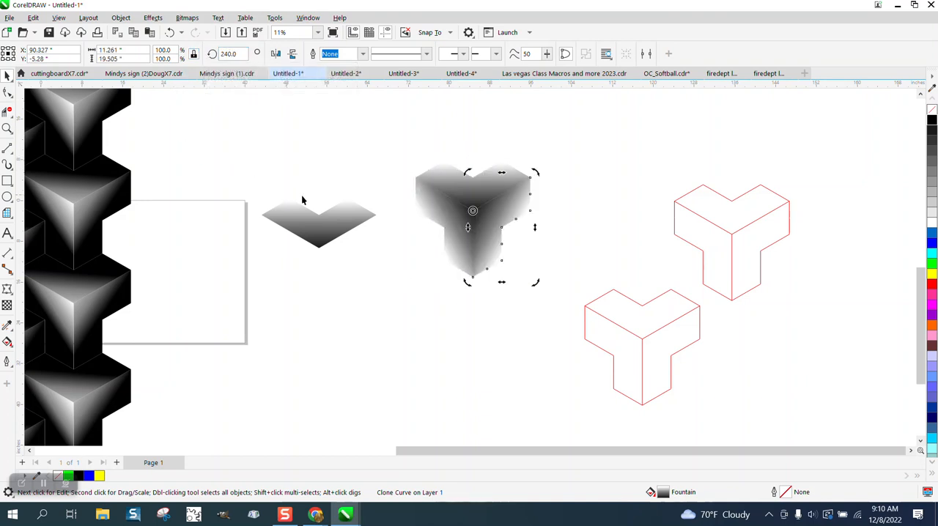
- Select the control face and change the upper end of its fountain fill to yellow with the Interactive Fill tool
{"action": "left_click", "coordinate": [320, 219]}
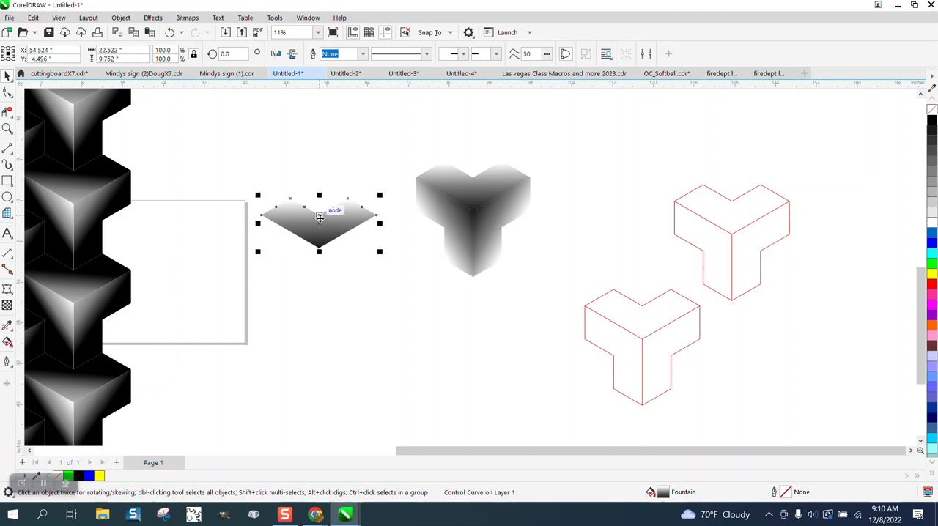
{"action": "left_click", "coordinate": [9, 345]}
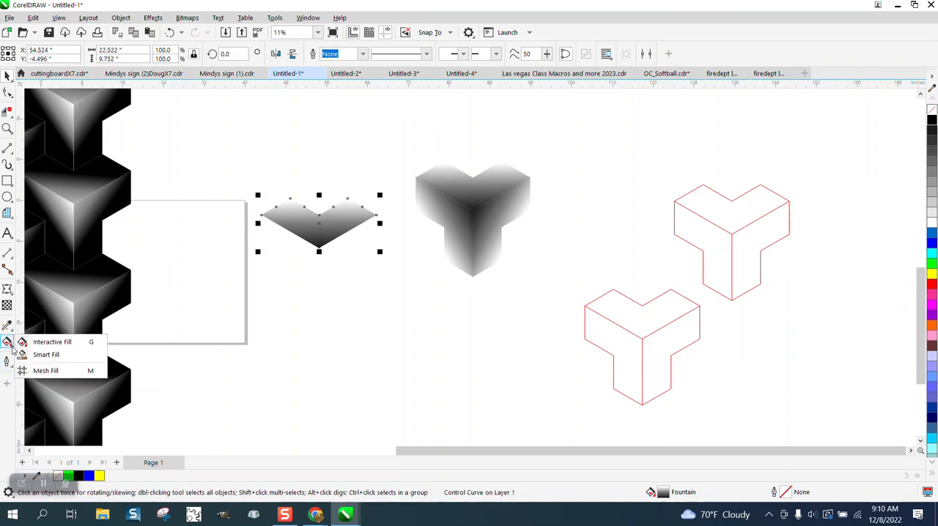
{"action": "left_click", "coordinate": [70, 342]}
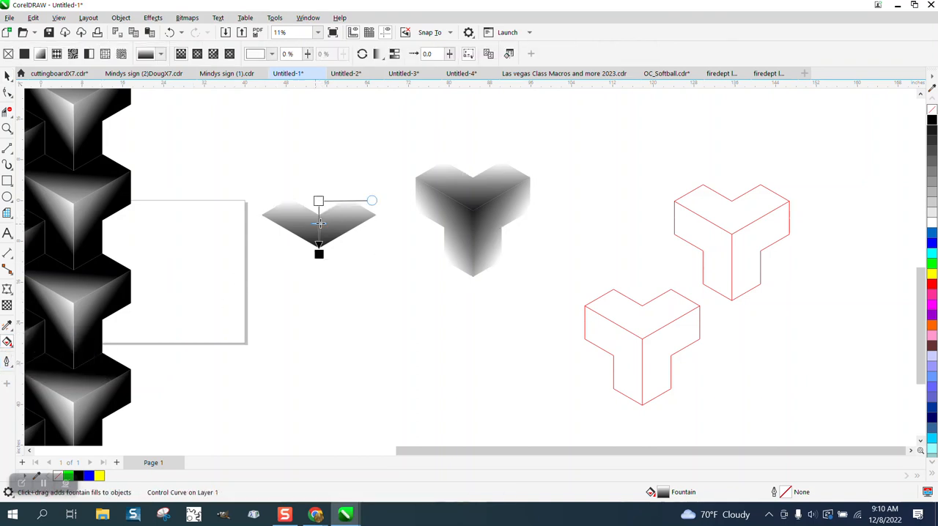
{"action": "mouse_move", "coordinate": [319, 202]}
{"action": "left_mouse_down"}
{"action": "mouse_move", "coordinate": [320, 183]}
{"action": "mouse_move", "coordinate": [318, 214]}
{"action": "mouse_move", "coordinate": [320, 199]}
{"action": "left_mouse_up"}
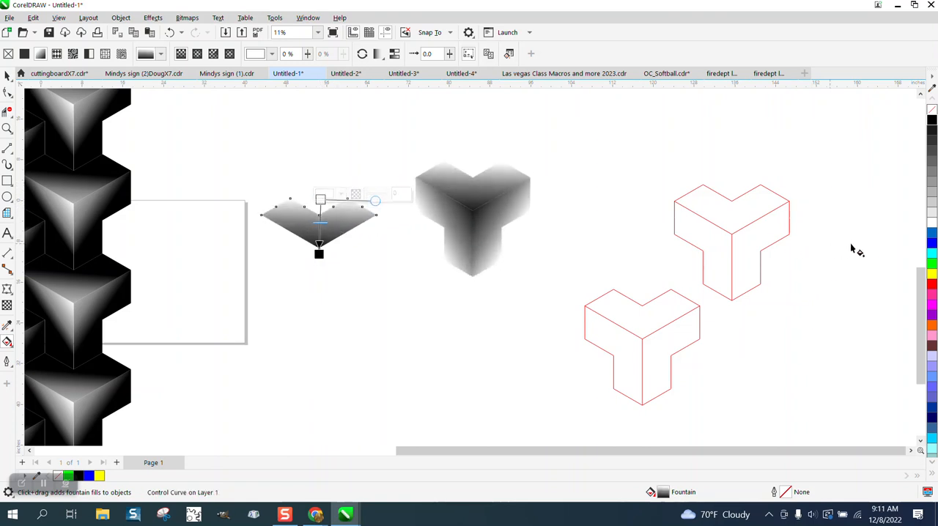
{"action": "left_click_drag", "start_coordinate": [931, 270], "coordinate": [323, 197]}
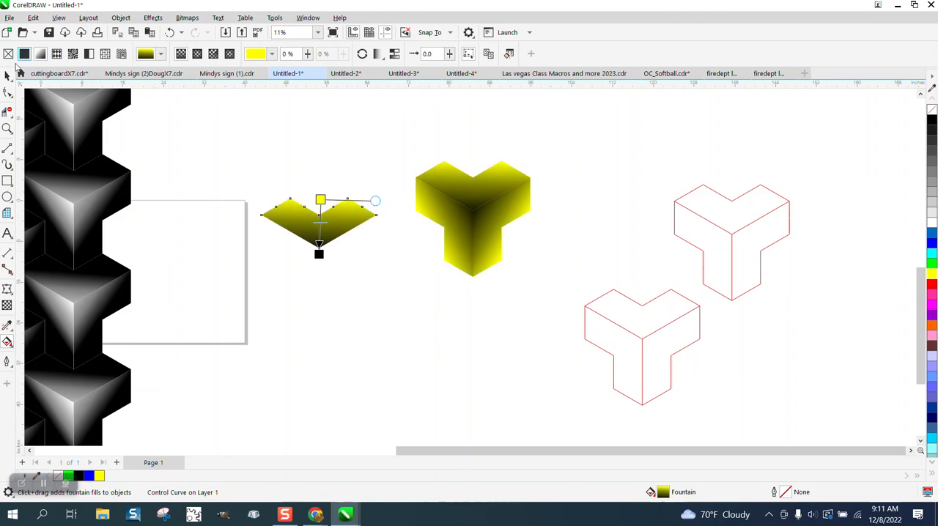
- Select both red Y-shaped outlines and move them far to the right of the yellow tile
{"action": "left_click", "coordinate": [8, 76]}
{"action": "scroll", "coordinate": [267, 181], "scroll_direction": "down", "scroll_amount": 1}
{"action": "scroll", "coordinate": [267, 180], "scroll_direction": "down", "scroll_amount": 1}
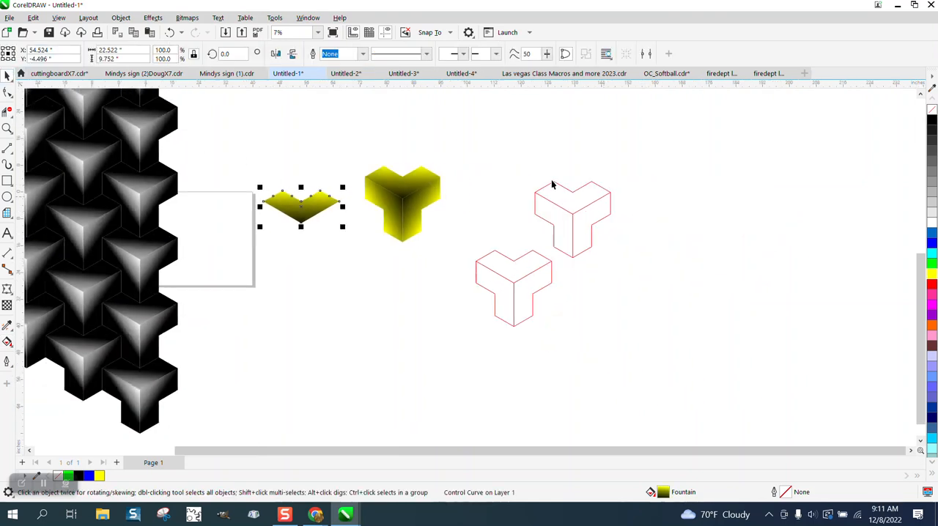
{"action": "left_click", "coordinate": [469, 133]}
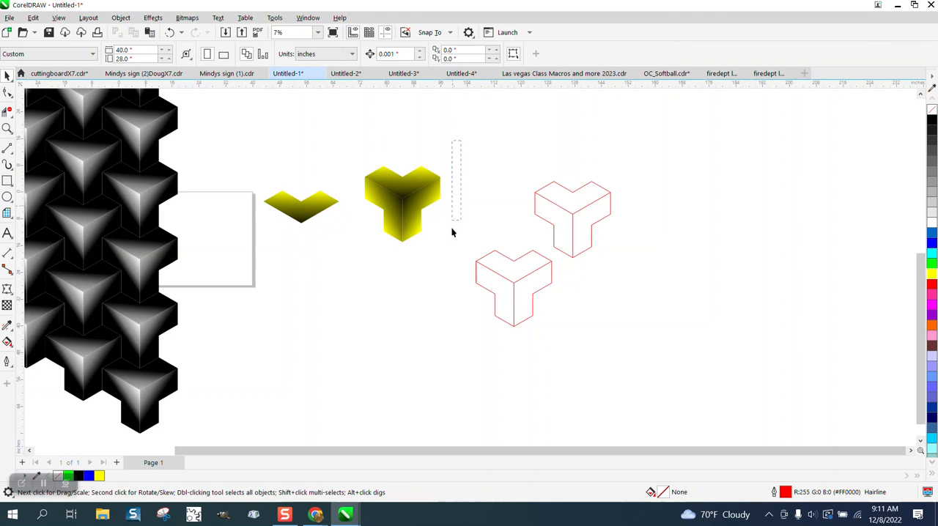
{"action": "left_click_drag", "start_coordinate": [704, 381], "coordinate": [704, 381]}
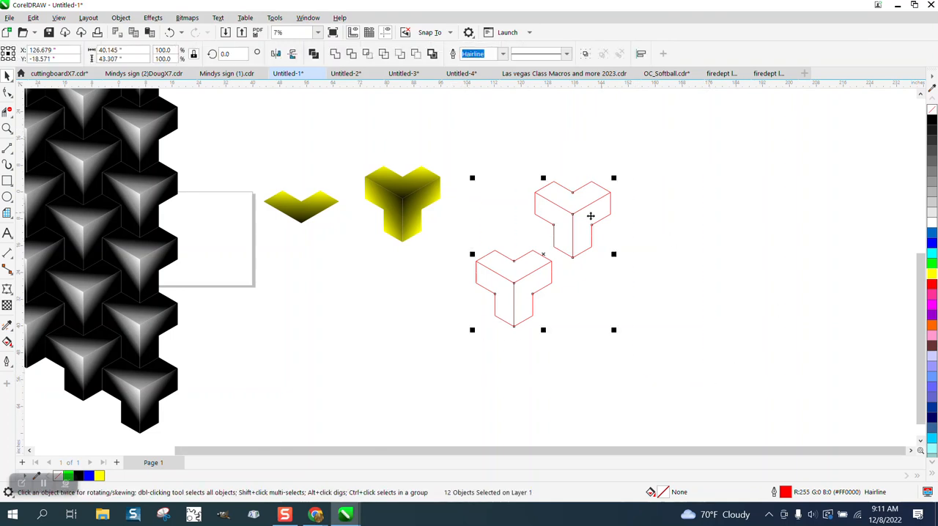
{"action": "left_click_drag", "start_coordinate": [544, 253], "coordinate": [803, 241]}
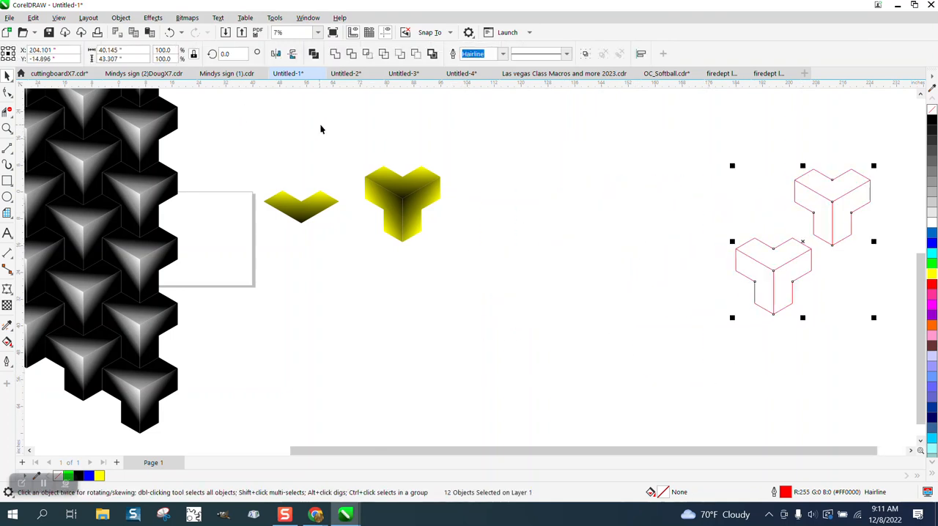
- Copy the three-face yellow tile down and to the right so it interlocks, and repeat the duplication into a diagonal row of six tiles
{"action": "left_click", "coordinate": [405, 215]}
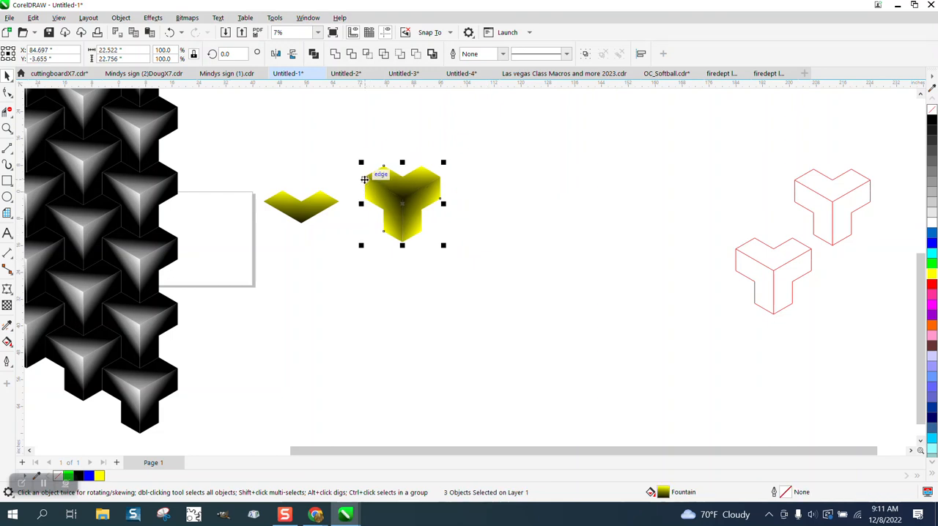
{"action": "left_click_drag", "start_coordinate": [367, 181], "coordinate": [438, 209]}
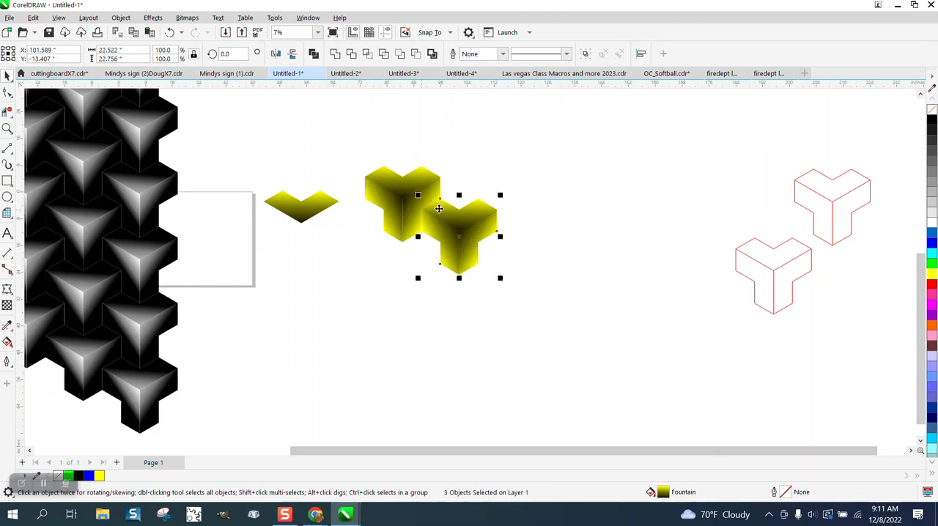
{"action": "key", "text": "ctrl+r"}
{"action": "key", "text": "ctrl+r"}
{"action": "key", "text": "ctrl+r"}
{"action": "key", "text": "ctrl+r"}
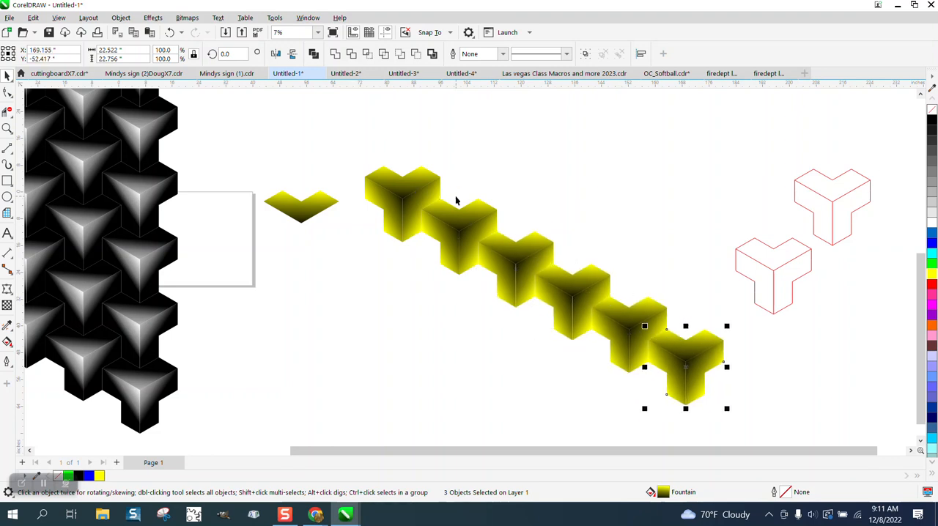
- Select every piece of the two red outlines and move them further to the right, away from the yellow row
{"action": "scroll", "coordinate": [425, 179], "scroll_direction": "down", "scroll_amount": 1}
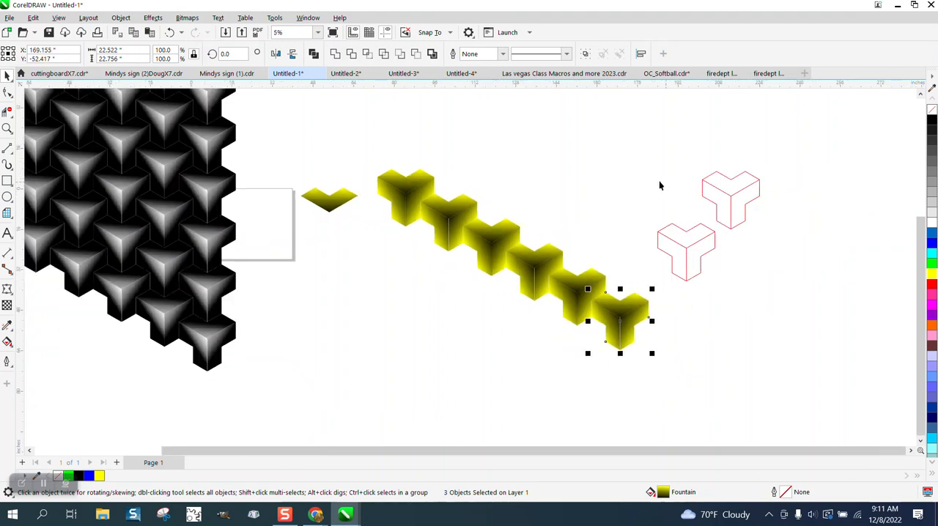
{"action": "left_click_drag", "start_coordinate": [645, 156], "coordinate": [765, 287]}
{"action": "left_click_drag", "start_coordinate": [708, 221], "coordinate": [779, 229]}
{"action": "left_click_drag", "start_coordinate": [630, 161], "coordinate": [763, 282]}
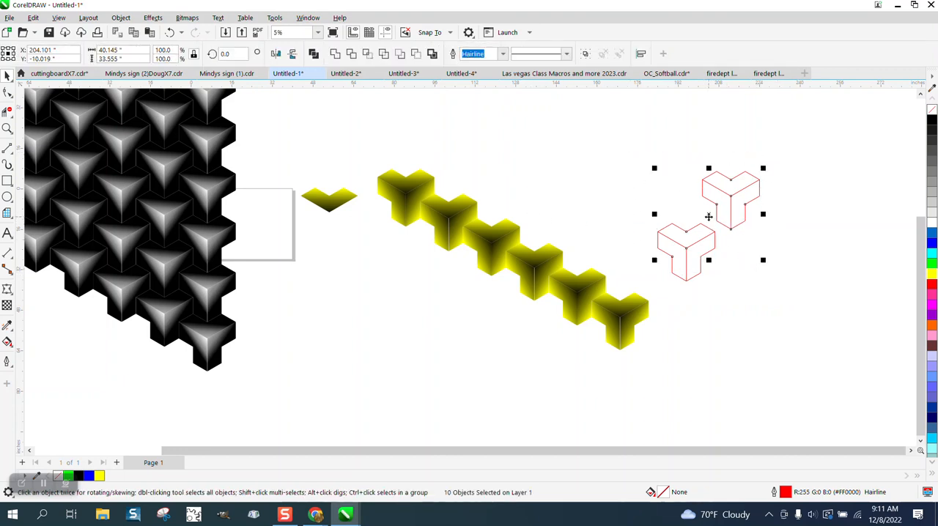
{"action": "left_click_drag", "start_coordinate": [635, 152], "coordinate": [802, 337]}
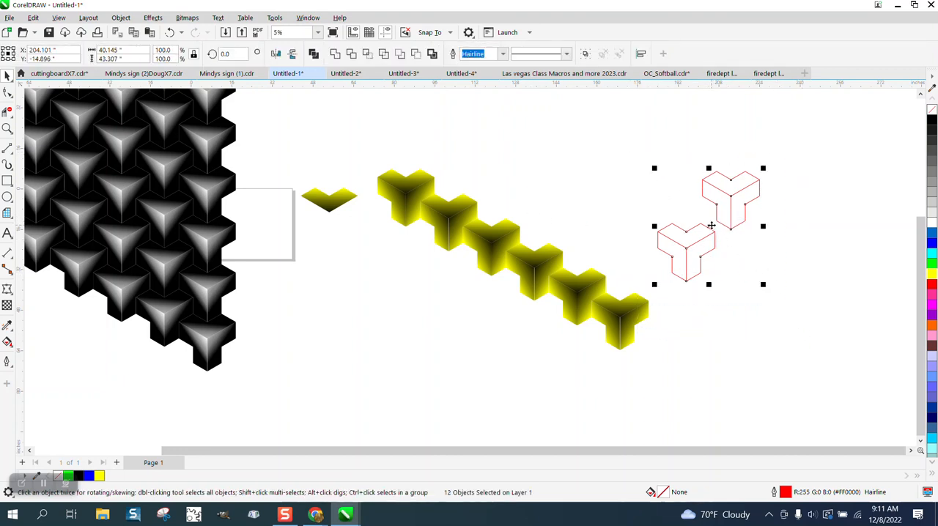
{"action": "left_click_drag", "start_coordinate": [724, 236], "coordinate": [815, 233]}
- Copy the whole six-tile row upward so it interlocks with the original, and repeat the duplication until seven rows are stacked
{"action": "left_click_drag", "start_coordinate": [367, 156], "coordinate": [681, 404]}
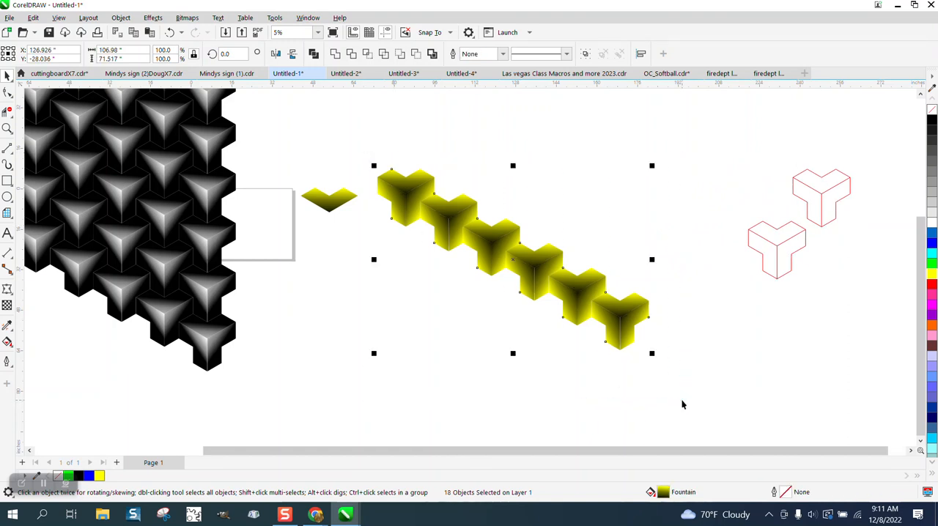
{"action": "left_click_drag", "start_coordinate": [619, 347], "coordinate": [622, 303]}
{"action": "scroll", "coordinate": [519, 446], "scroll_direction": "down", "scroll_amount": 1}
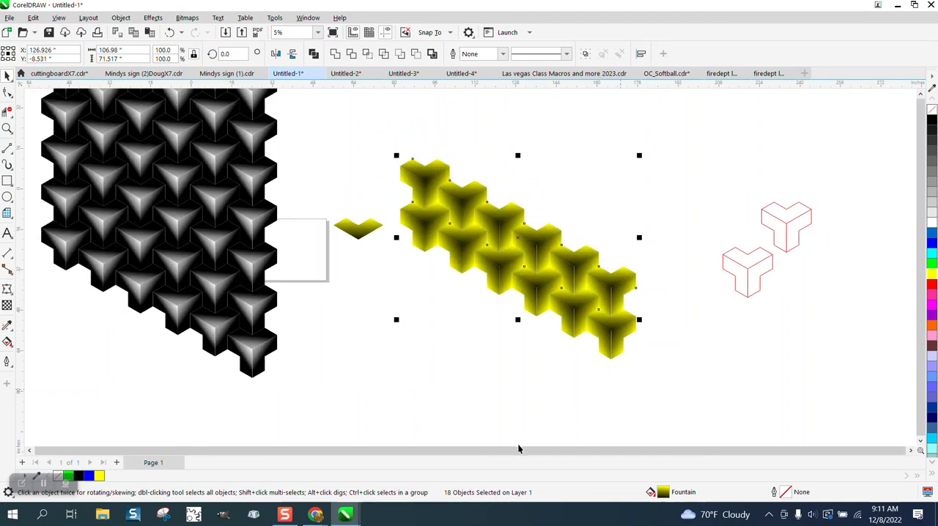
{"action": "key", "text": "ctrl+r"}
{"action": "key", "text": "ctrl+r"}
{"action": "key", "text": "ctrl+r"}
{"action": "key", "text": "ctrl+r"}
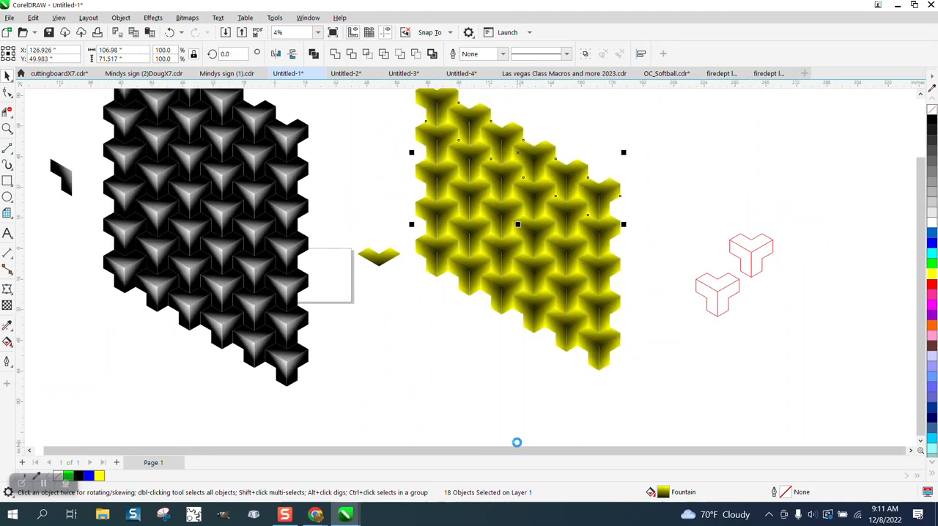
{"action": "scroll", "coordinate": [579, 438], "scroll_direction": "down", "scroll_amount": 3}
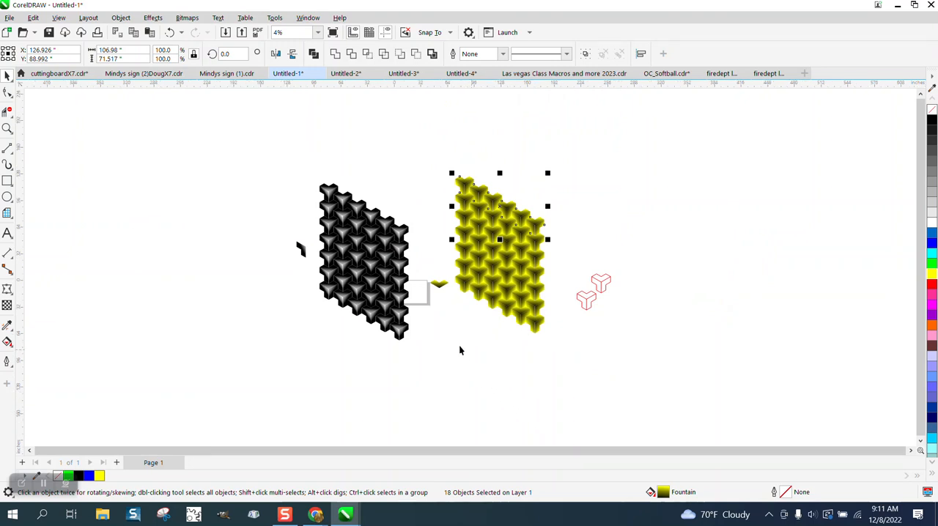
- Move the control face up into the gap between the black and yellow patterns, and inspect the yellow tiles up close
{"action": "left_click_drag", "start_coordinate": [438, 289], "coordinate": [436, 249]}
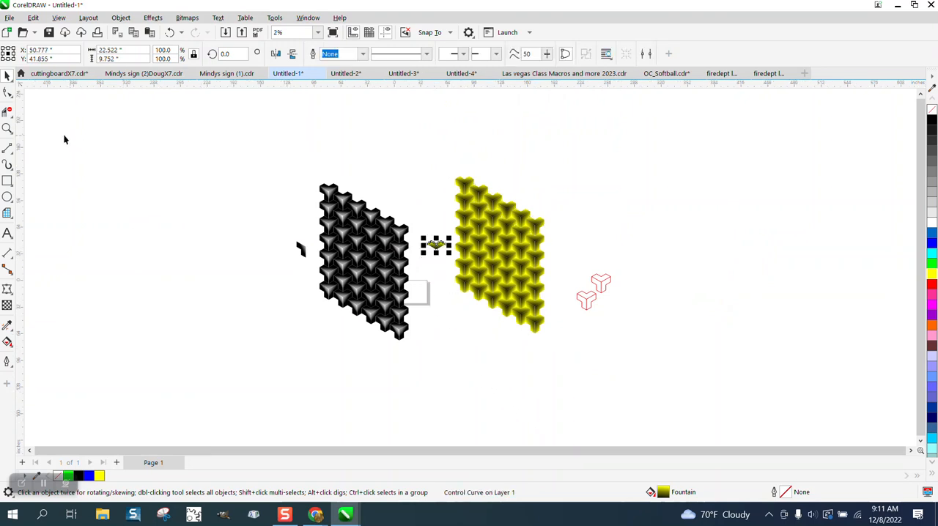
{"action": "left_click", "coordinate": [7, 128]}
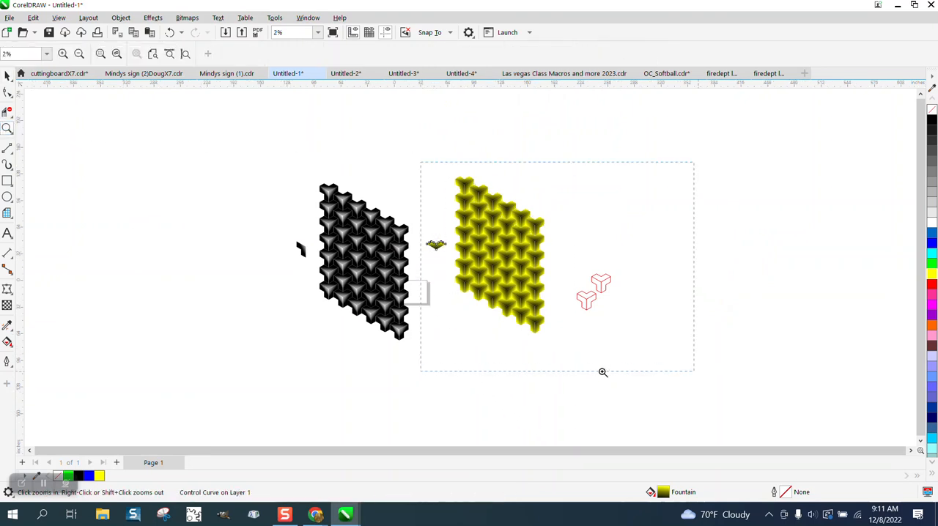
{"action": "left_click_drag", "start_coordinate": [602, 372], "coordinate": [602, 372]}
{"action": "left_click", "coordinate": [7, 75]}
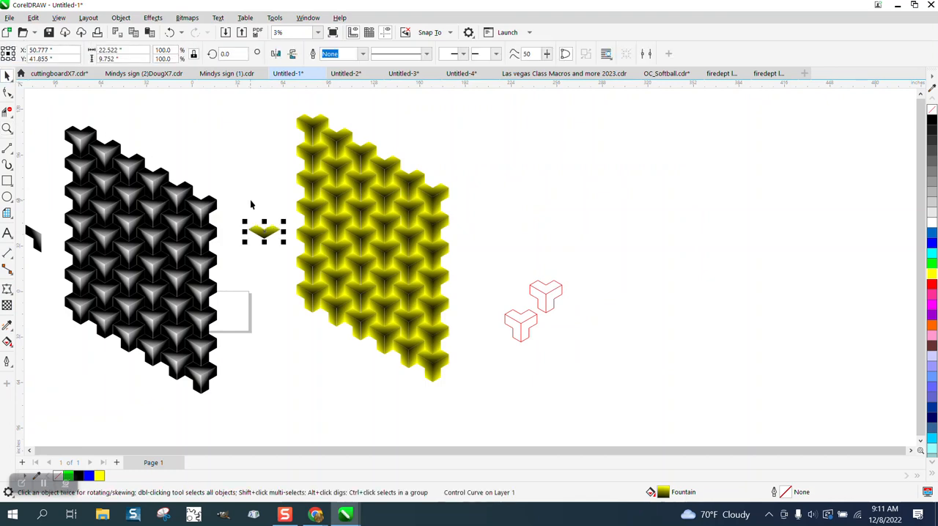
{"action": "left_click", "coordinate": [7, 129]}
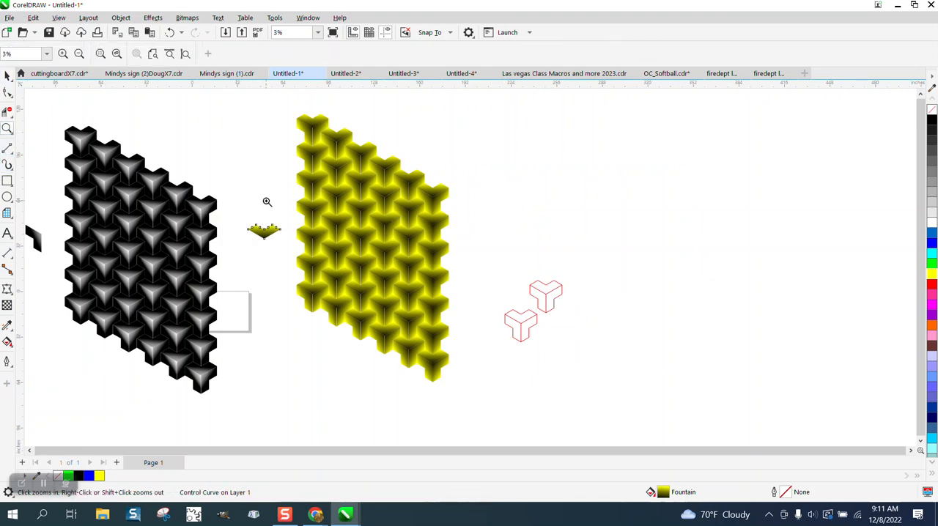
{"action": "left_click", "coordinate": [380, 258]}
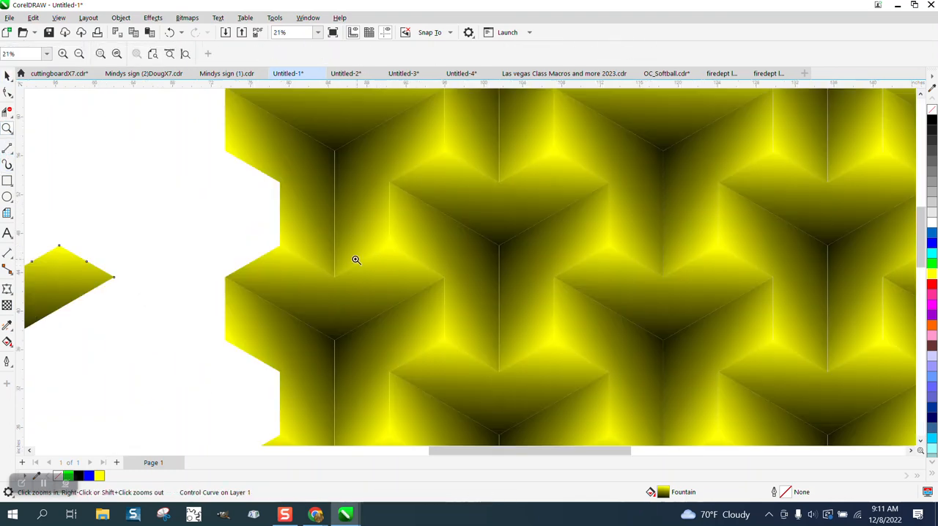
{"action": "scroll", "coordinate": [335, 242], "scroll_direction": "down", "scroll_amount": 3}
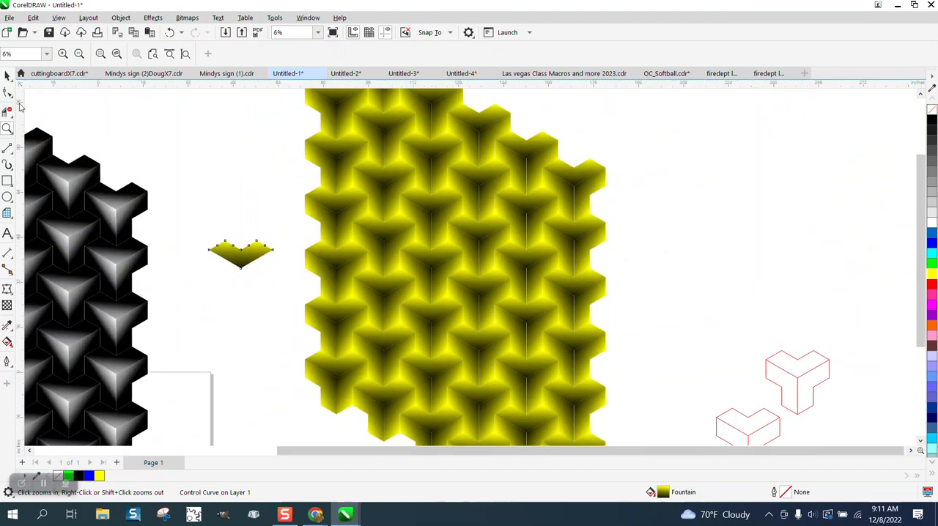
- Change the lower end of the control face's fountain fill from black to green with the Interactive Fill tool
{"action": "left_click", "coordinate": [11, 347]}
{"action": "left_click", "coordinate": [40, 339]}
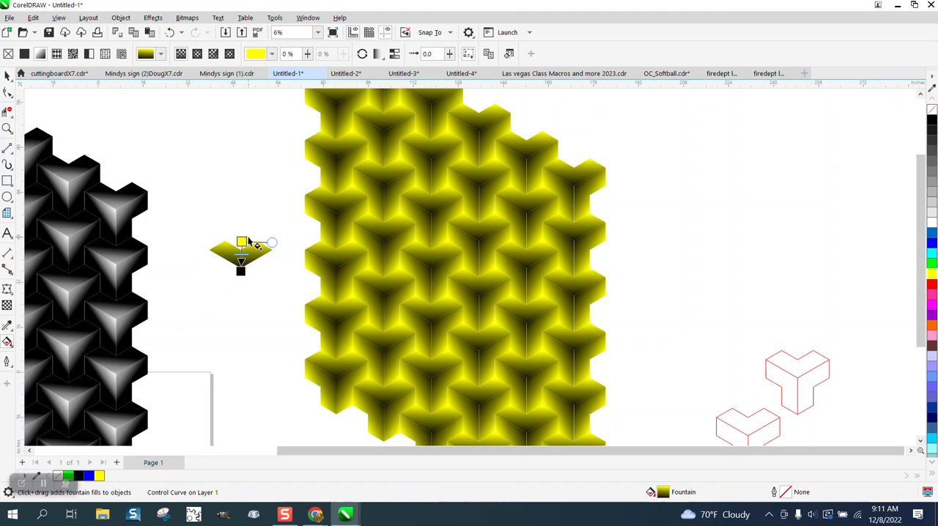
{"action": "mouse_move", "coordinate": [241, 240]}
{"action": "left_mouse_down"}
{"action": "mouse_move", "coordinate": [242, 215]}
{"action": "mouse_move", "coordinate": [224, 227]}
{"action": "mouse_move", "coordinate": [224, 240]}
{"action": "mouse_move", "coordinate": [232, 225]}
{"action": "mouse_move", "coordinate": [250, 240]}
{"action": "mouse_move", "coordinate": [224, 261]}
{"action": "mouse_move", "coordinate": [249, 278]}
{"action": "mouse_move", "coordinate": [269, 235]}
{"action": "mouse_move", "coordinate": [249, 203]}
{"action": "mouse_move", "coordinate": [240, 204]}
{"action": "mouse_move", "coordinate": [241, 240]}
{"action": "left_mouse_up"}
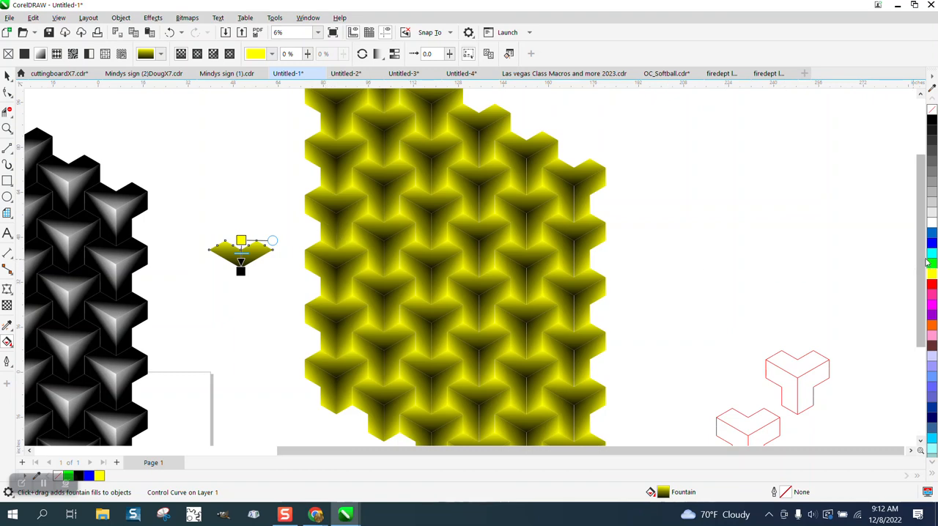
{"action": "left_click_drag", "start_coordinate": [931, 265], "coordinate": [592, 289]}
{"action": "left_click_drag", "start_coordinate": [271, 283], "coordinate": [241, 271]}
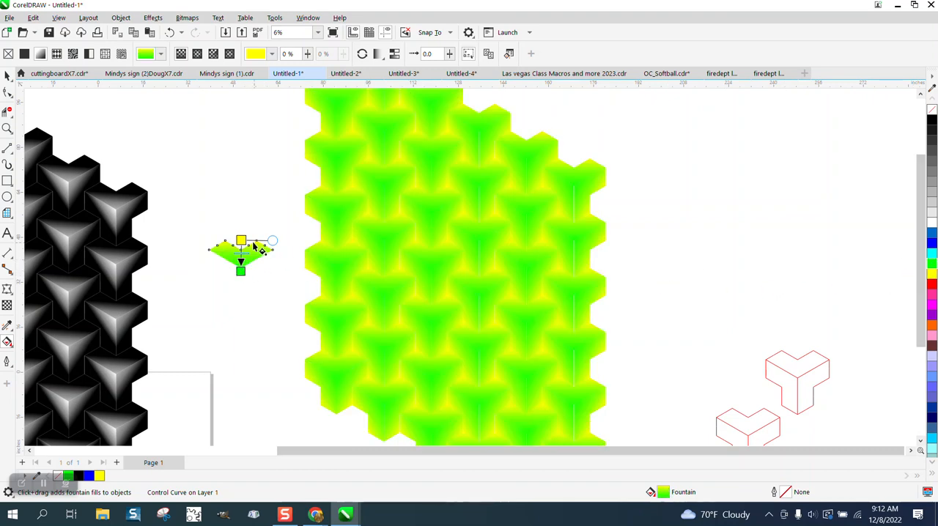
- Recolor the fill's lower end blue and stretch the gradient so it starts above the control face and ends just below its tip
{"action": "left_click_drag", "start_coordinate": [931, 245], "coordinate": [242, 315]}
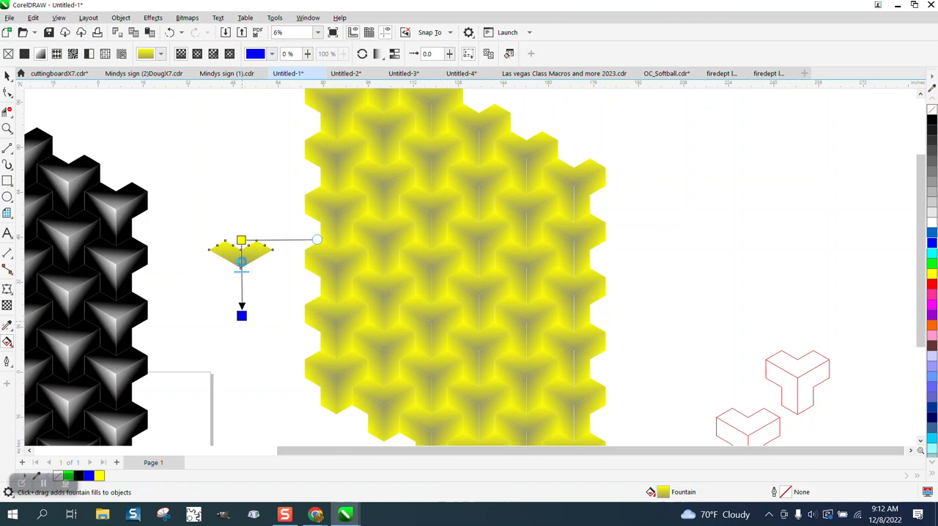
{"action": "mouse_move", "coordinate": [241, 240]}
{"action": "left_mouse_down"}
{"action": "mouse_move", "coordinate": [241, 215]}
{"action": "mouse_move", "coordinate": [236, 265]}
{"action": "mouse_move", "coordinate": [237, 216]}
{"action": "left_mouse_up"}
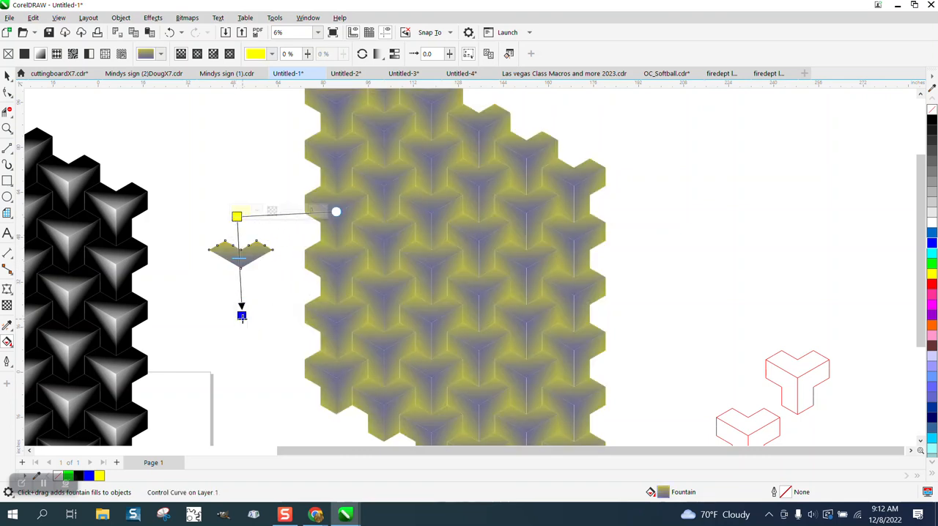
{"action": "left_click_drag", "start_coordinate": [241, 316], "coordinate": [242, 283]}
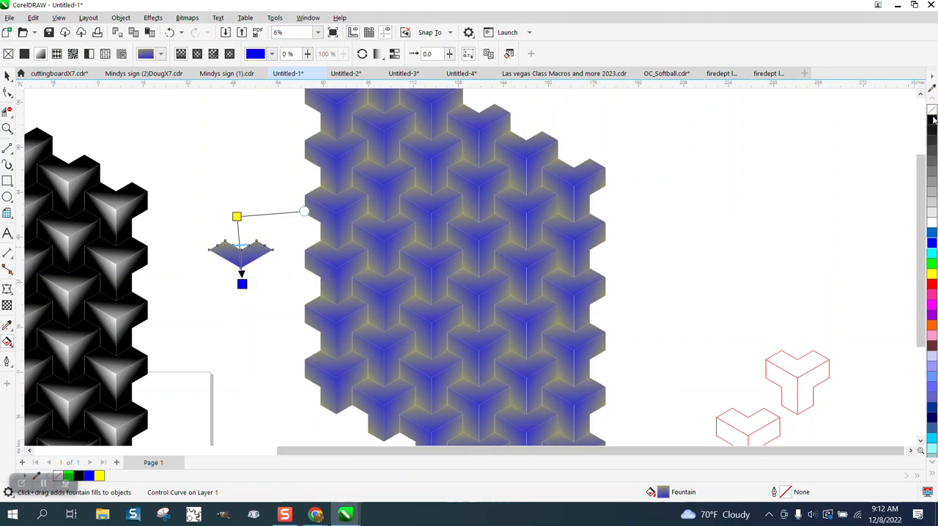
- Set the control face's gradient to black at its upper end and light gray at its lower end
{"action": "left_click", "coordinate": [235, 216]}
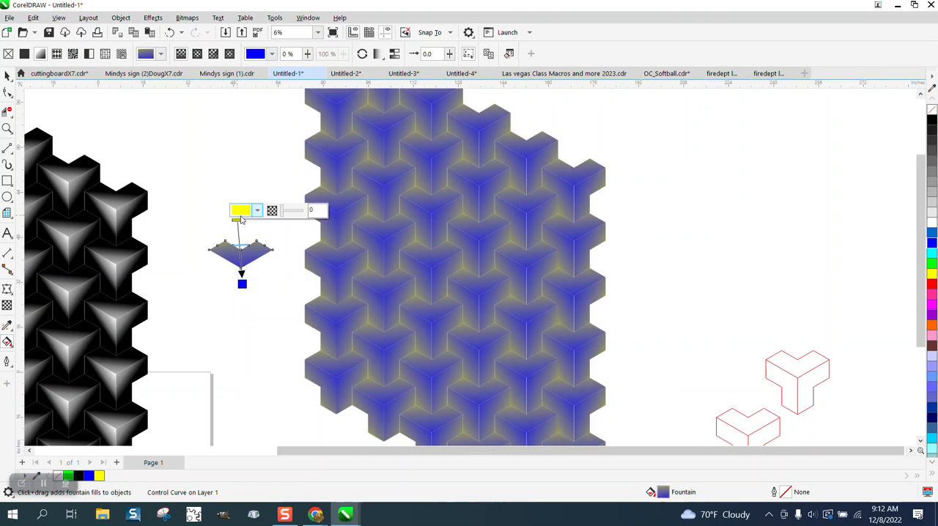
{"action": "left_click", "coordinate": [932, 121]}
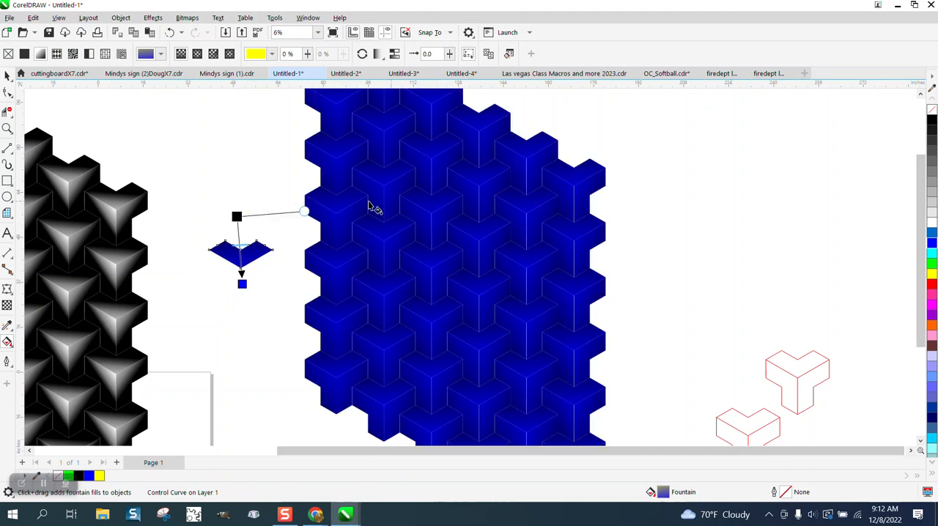
{"action": "left_click", "coordinate": [242, 283]}
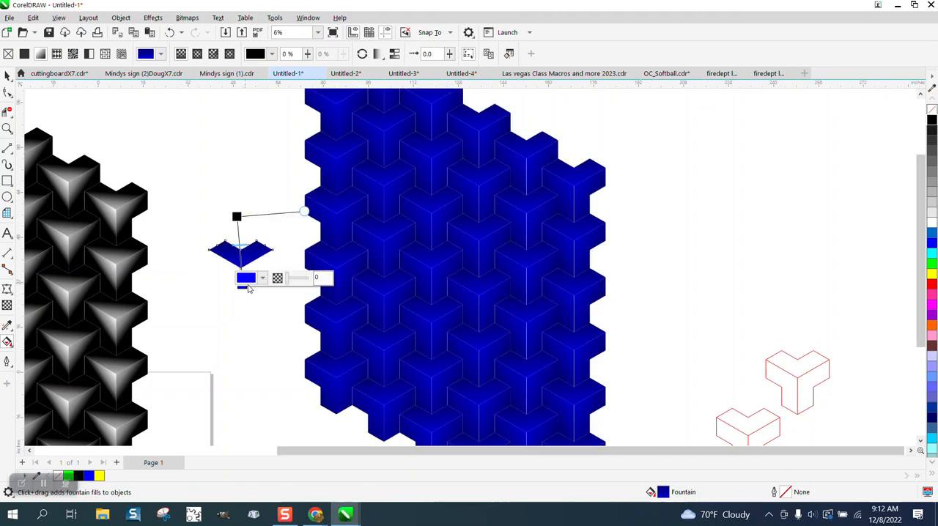
{"action": "left_click", "coordinate": [932, 213]}
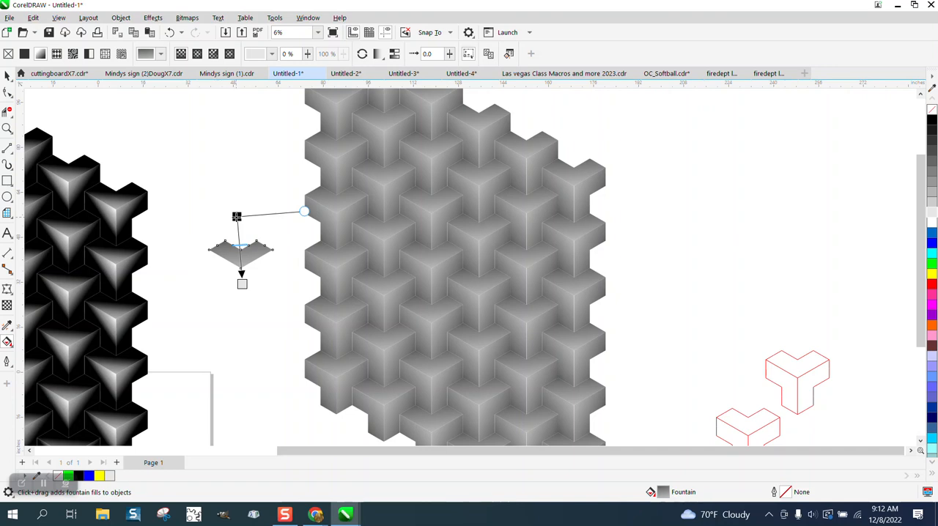
- Move the black end of the control face's gradient slightly up so the fill runs nearly vertically, and check the gray pattern
{"action": "mouse_move", "coordinate": [236, 217]}
{"action": "left_mouse_down"}
{"action": "mouse_move", "coordinate": [240, 223]}
{"action": "mouse_move", "coordinate": [245, 209]}
{"action": "left_mouse_up"}
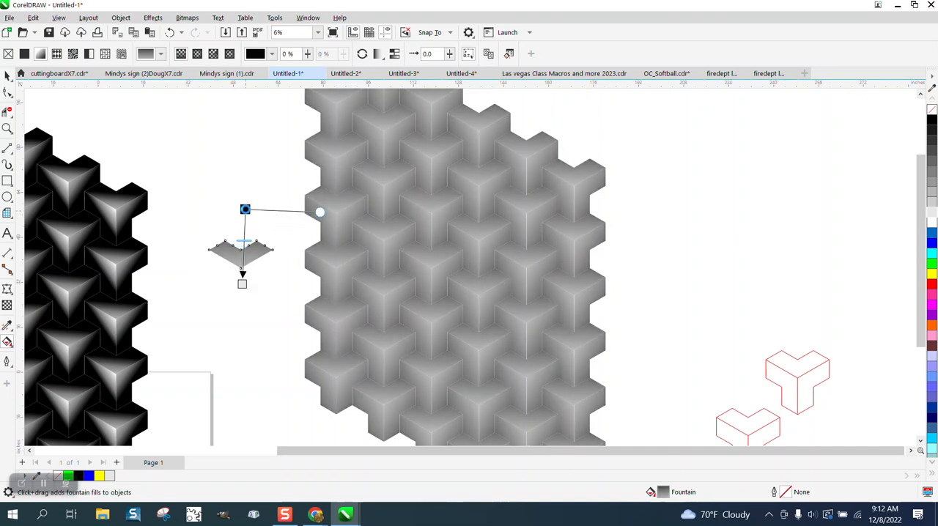
{"action": "left_click", "coordinate": [7, 128]}
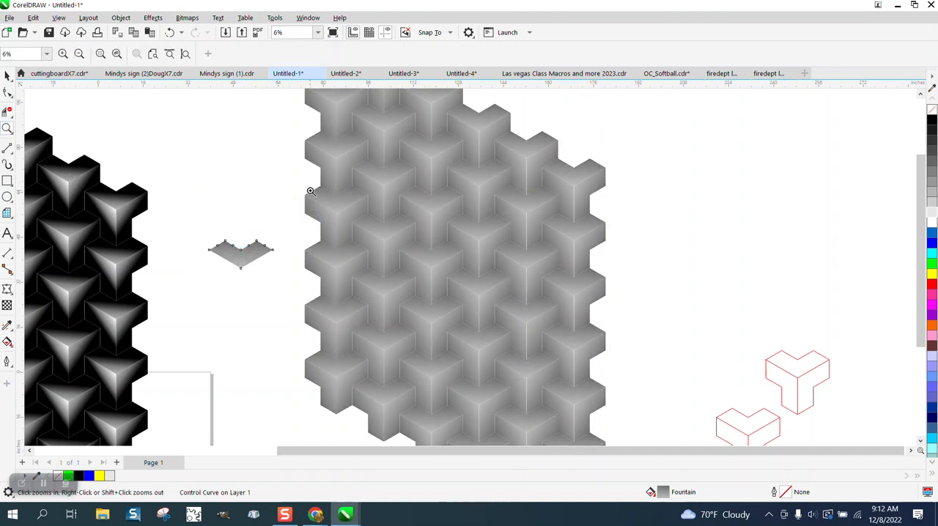
{"action": "left_click_drag", "start_coordinate": [310, 191], "coordinate": [534, 309]}
{"action": "scroll", "coordinate": [483, 278], "scroll_direction": "down", "scroll_amount": 4}
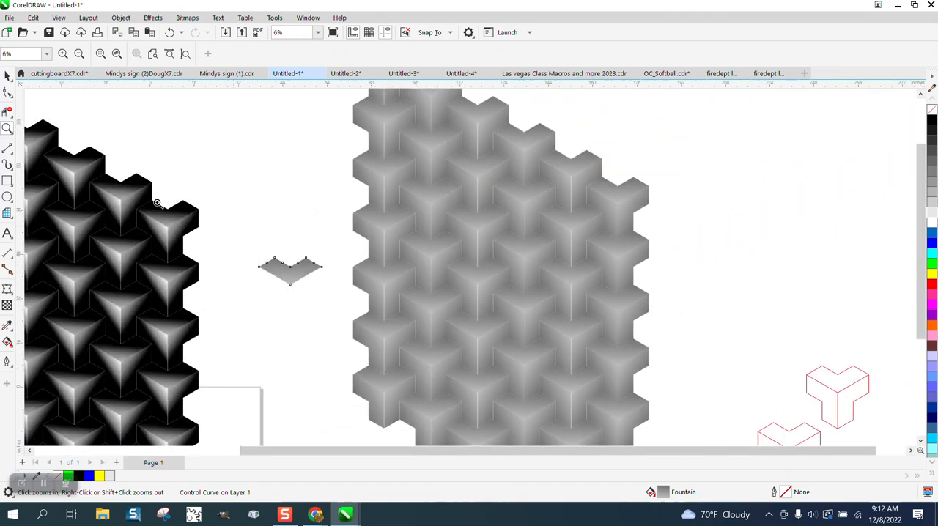
- Try progressively darker gray outlines on the control face: #CCCCCC, #B3B3B3, #999999 and #808080
{"action": "left_click", "coordinate": [7, 75]}
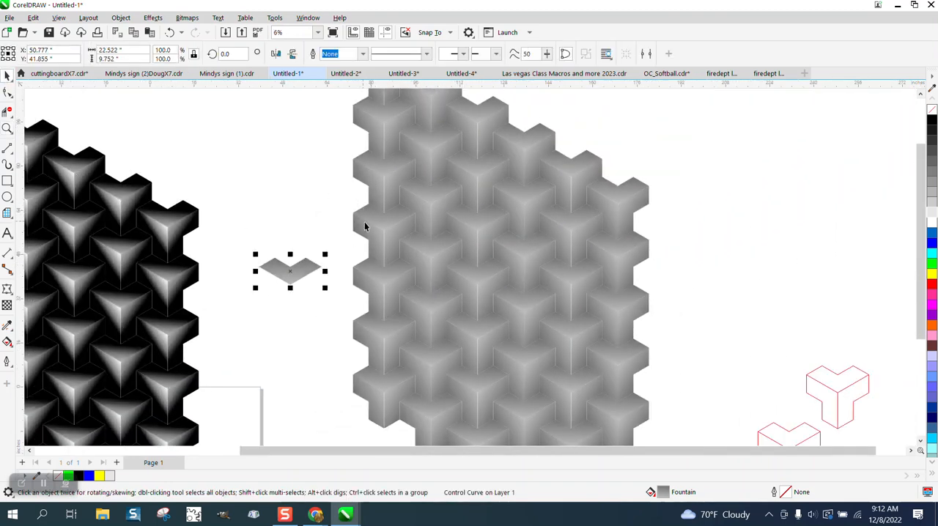
{"action": "left_click_drag", "start_coordinate": [257, 232], "coordinate": [330, 309]}
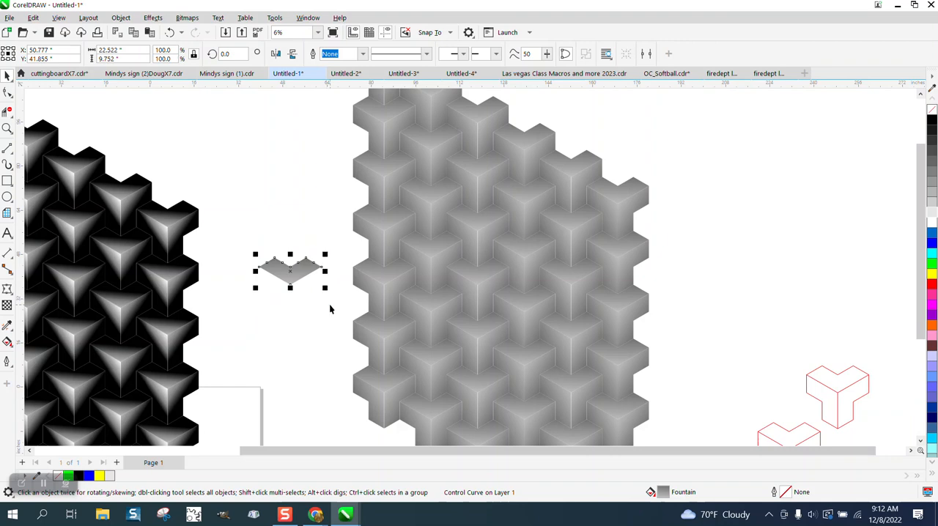
{"action": "right_click", "coordinate": [931, 205]}
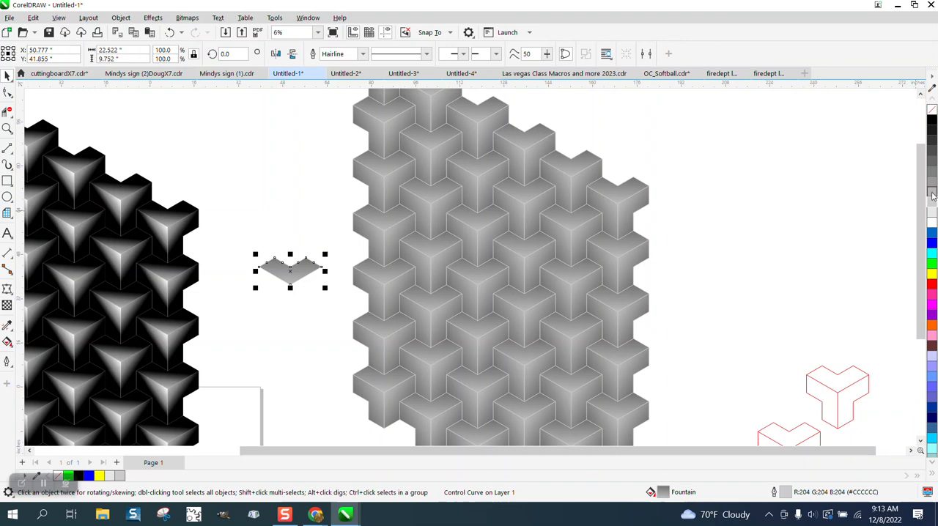
{"action": "right_click", "coordinate": [932, 195]}
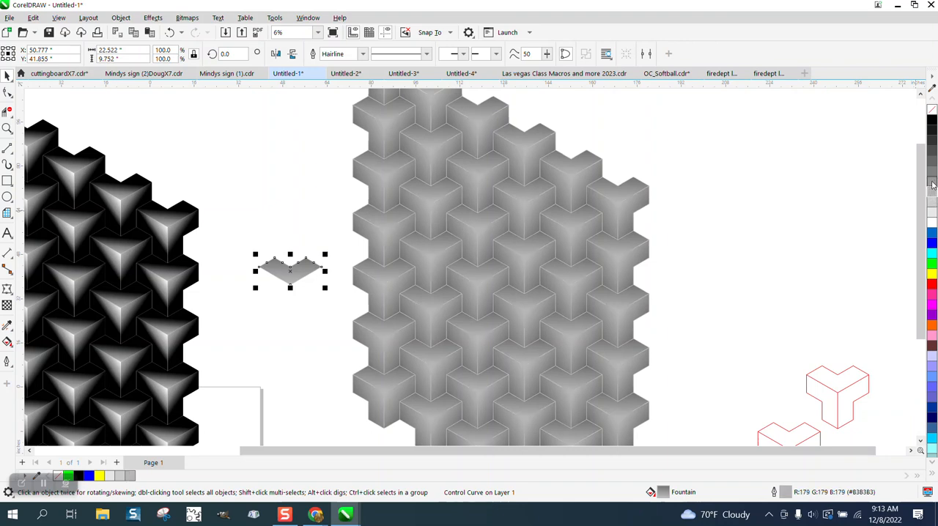
{"action": "right_click", "coordinate": [931, 176]}
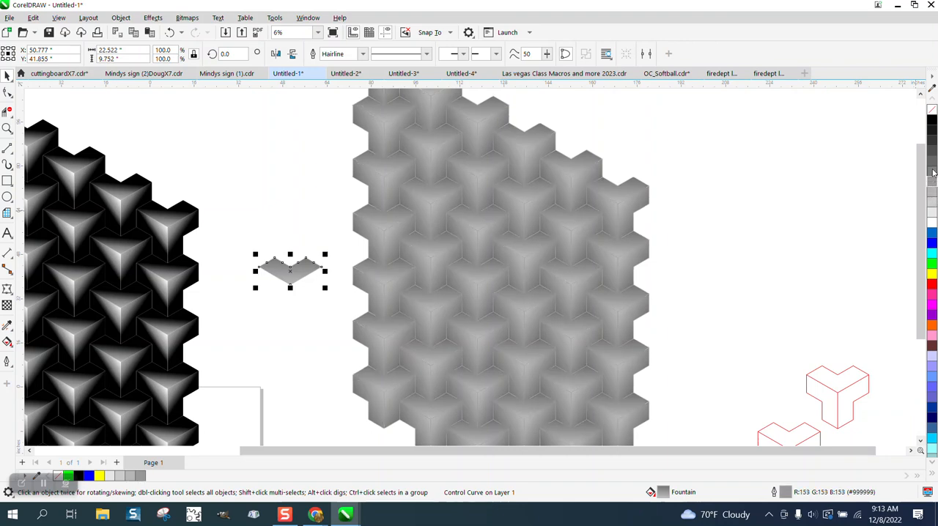
{"action": "right_click", "coordinate": [932, 172]}
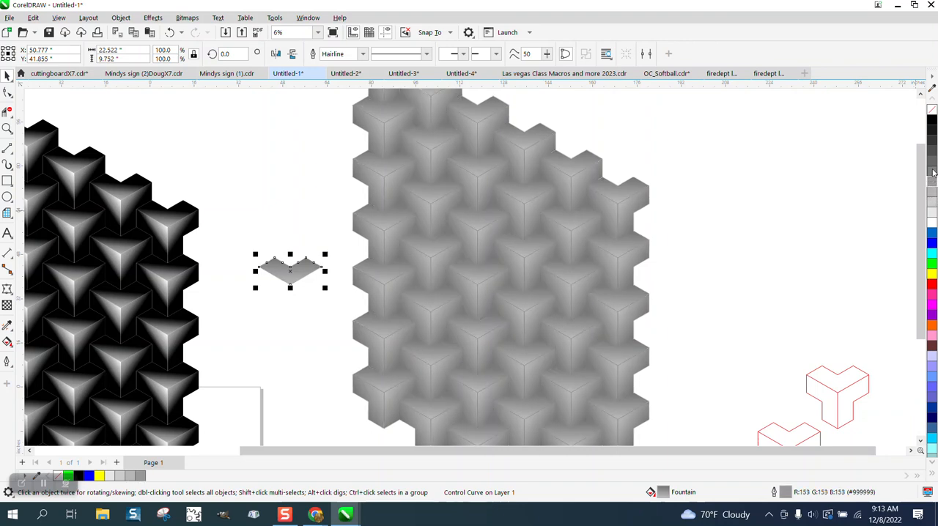
- Set the control face's hairline outline to black and inspect the tile edges up close and across both patterns
{"action": "right_click", "coordinate": [931, 121]}
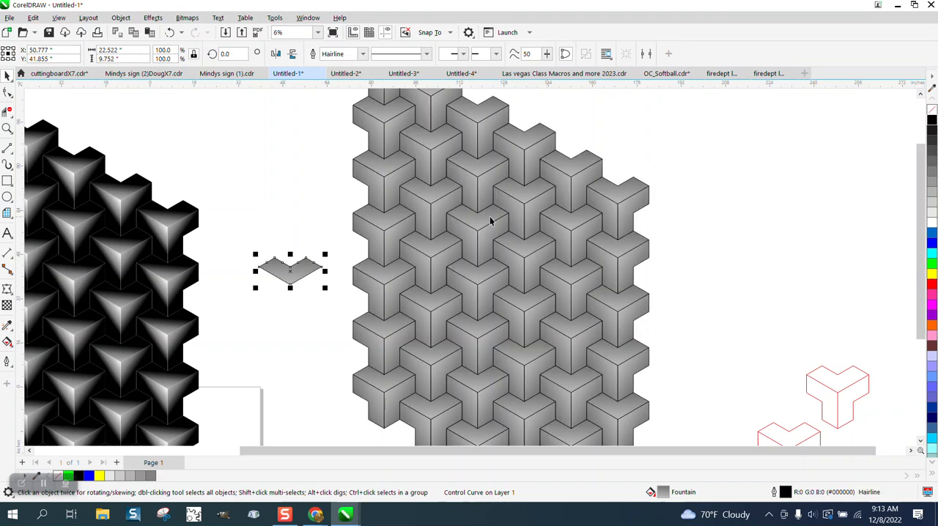
{"action": "left_click", "coordinate": [7, 129]}
{"action": "left_click", "coordinate": [575, 279]}
{"action": "scroll", "coordinate": [437, 220], "scroll_direction": "down", "scroll_amount": 5}
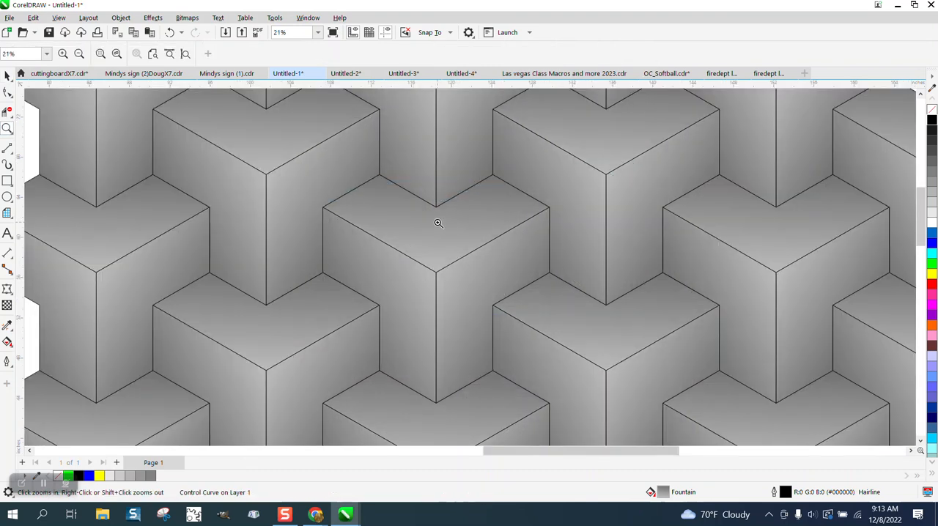
{"action": "scroll", "coordinate": [425, 216], "scroll_direction": "down", "scroll_amount": 2}
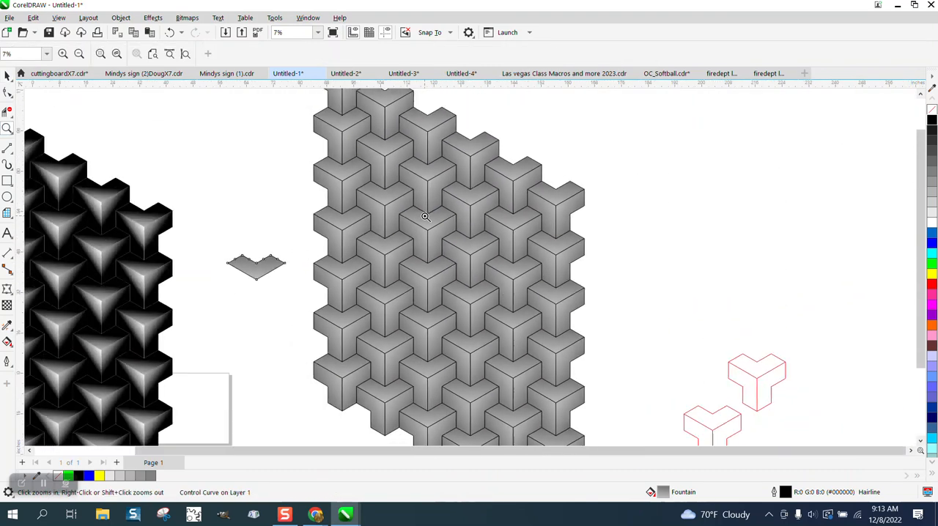
{"action": "scroll", "coordinate": [425, 216], "scroll_direction": "down", "scroll_amount": 2}
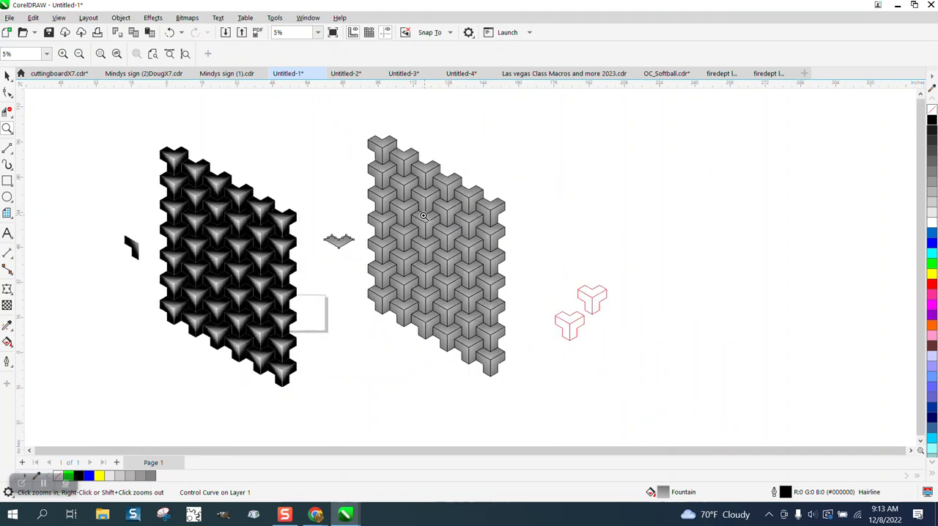